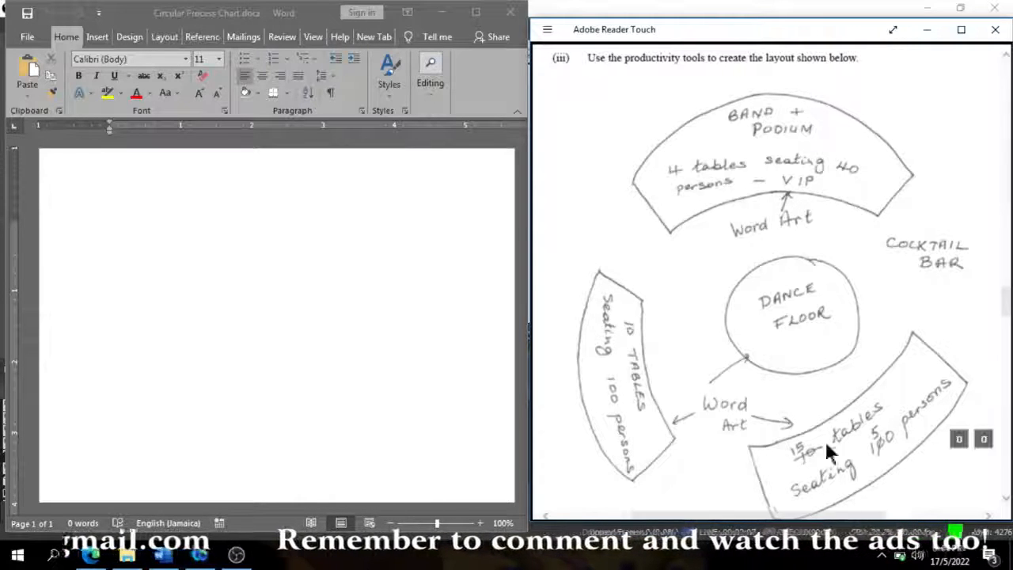
- Draw a Block Arc shape about 2.7 inches wide and 2.9 inches high near the upper part of the page
click(262, 226)
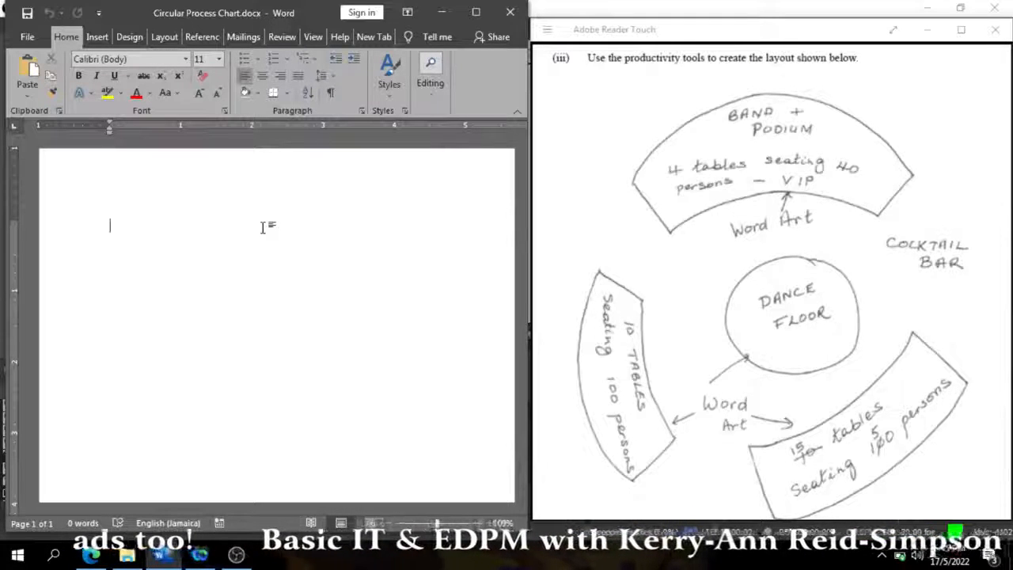
click(91, 40)
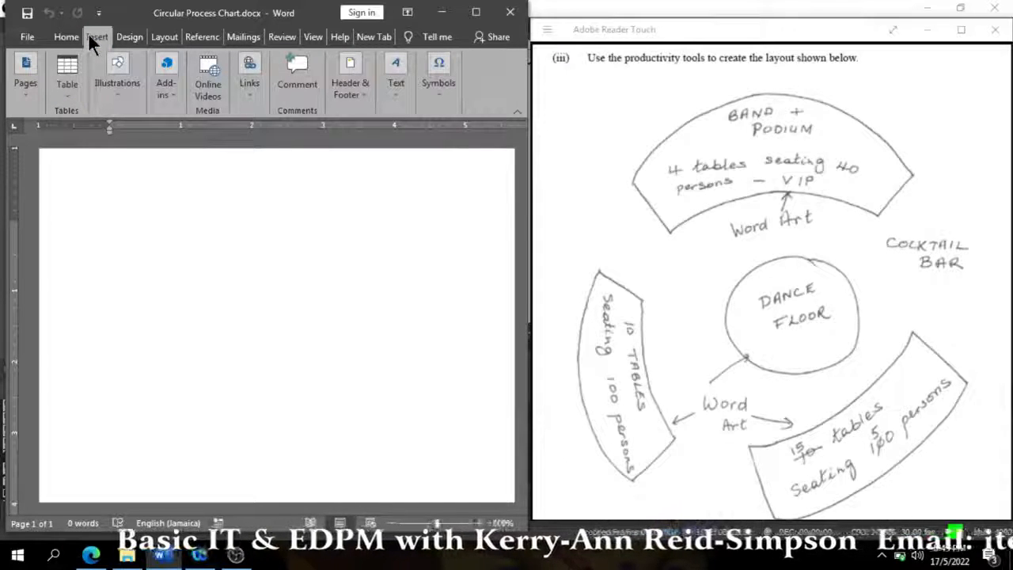
click(115, 75)
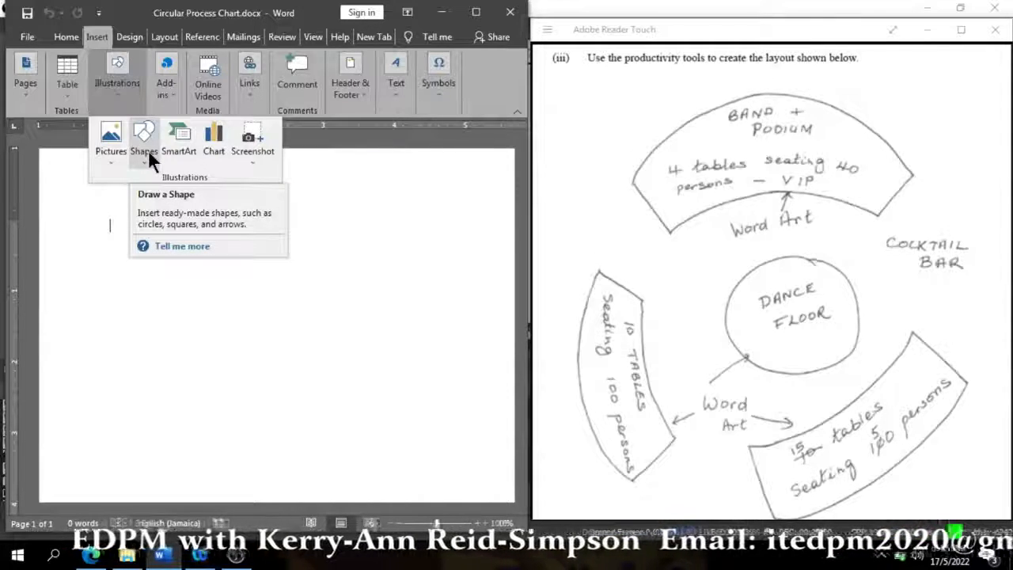
click(148, 155)
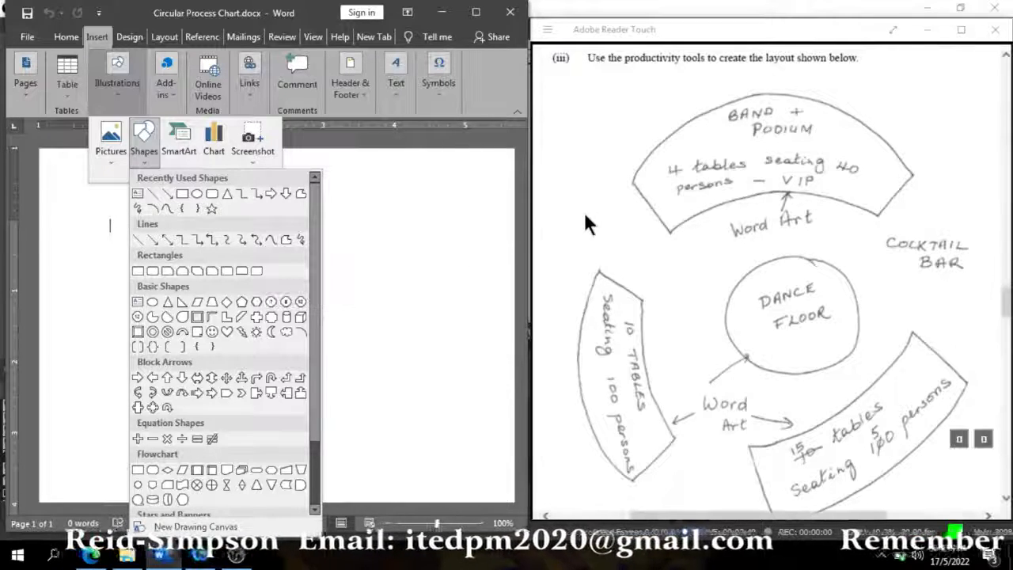
click(181, 339)
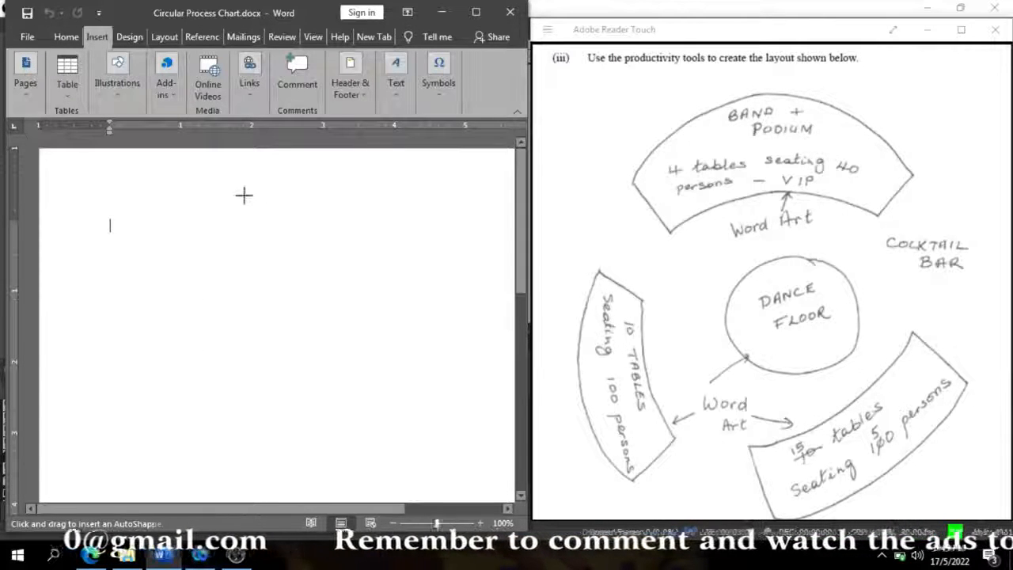
drag(243, 192, 434, 397)
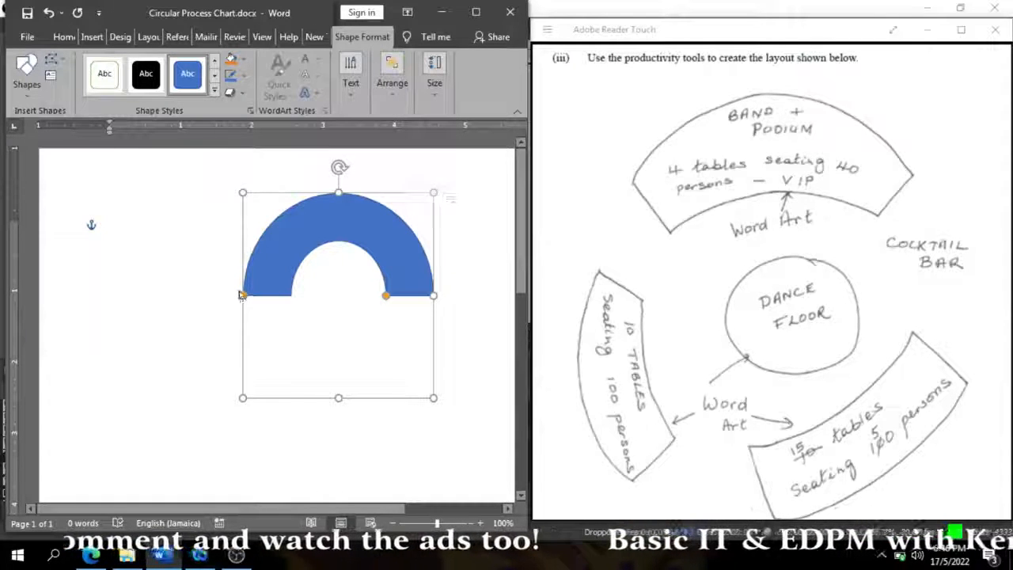
- Shorten both ends of the block arc slightly and enlarge the shape to about 3.75 inches wide and 3.9 inches high
drag(241, 295, 243, 280)
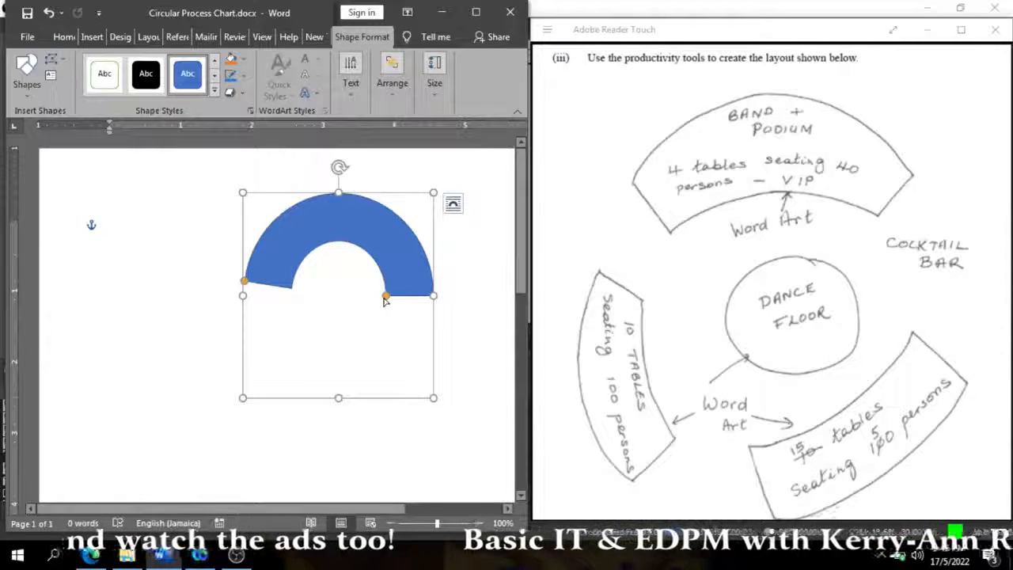
drag(384, 298, 382, 293)
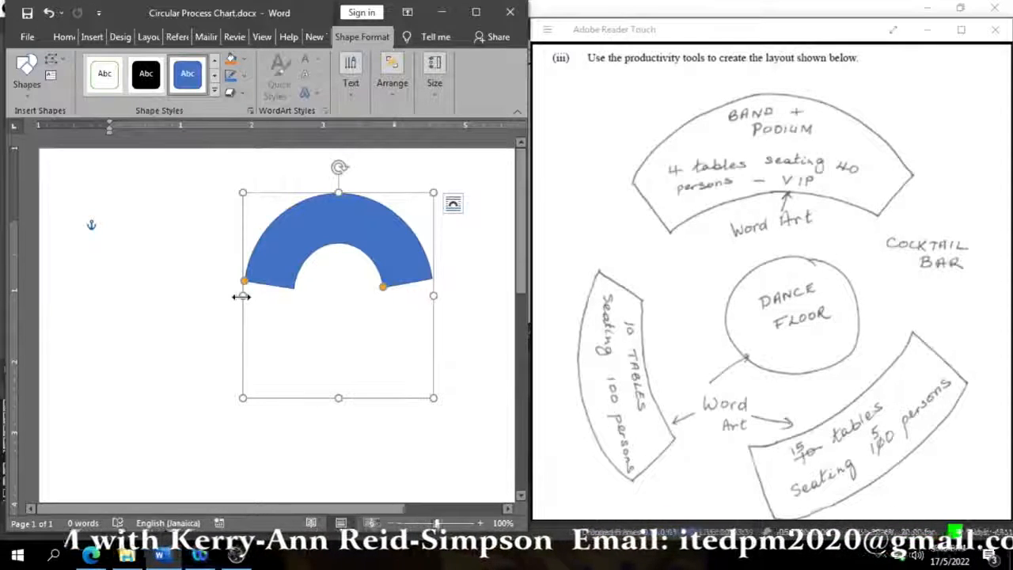
drag(241, 295, 206, 301)
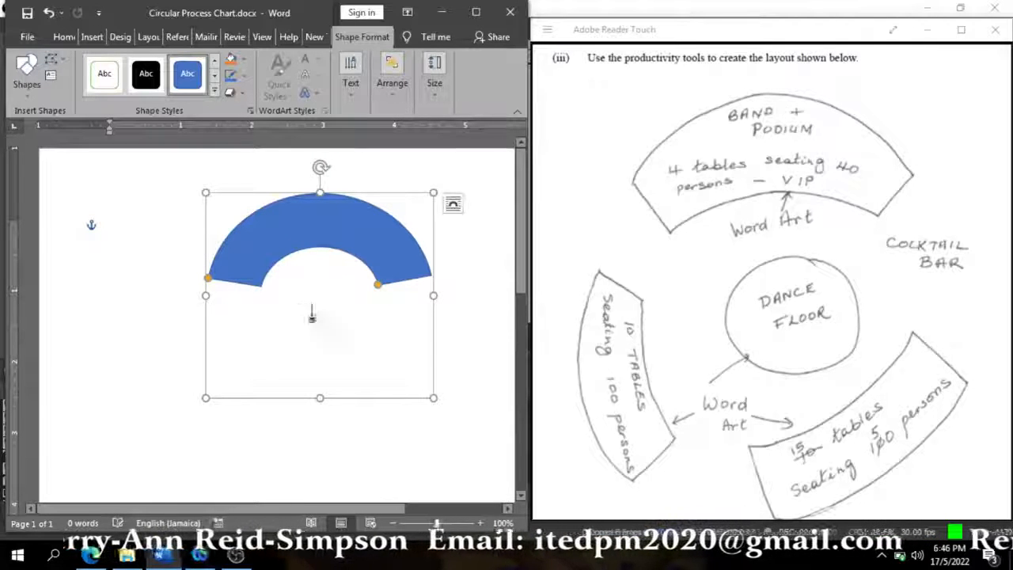
drag(320, 397, 342, 428)
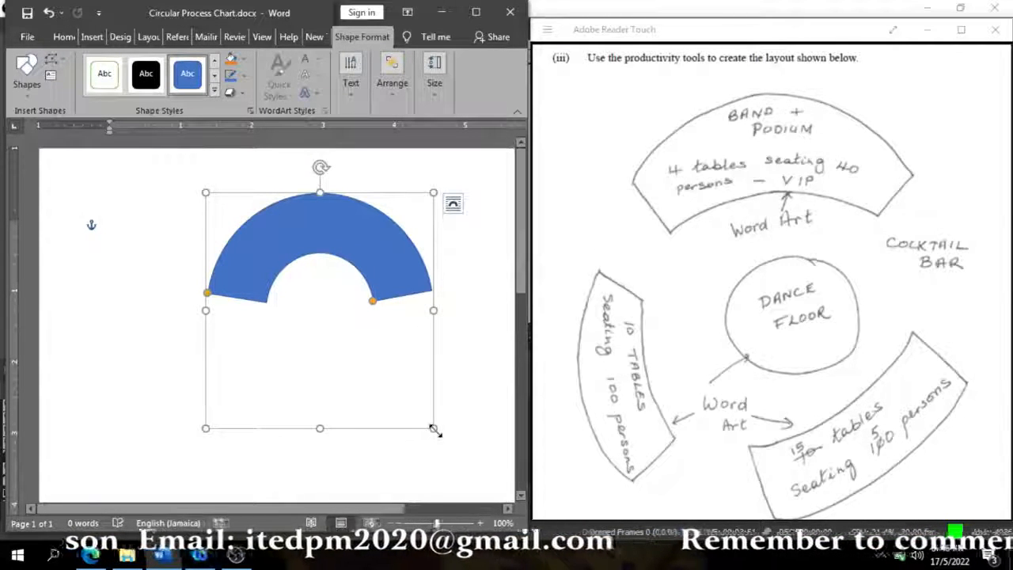
drag(434, 429, 472, 467)
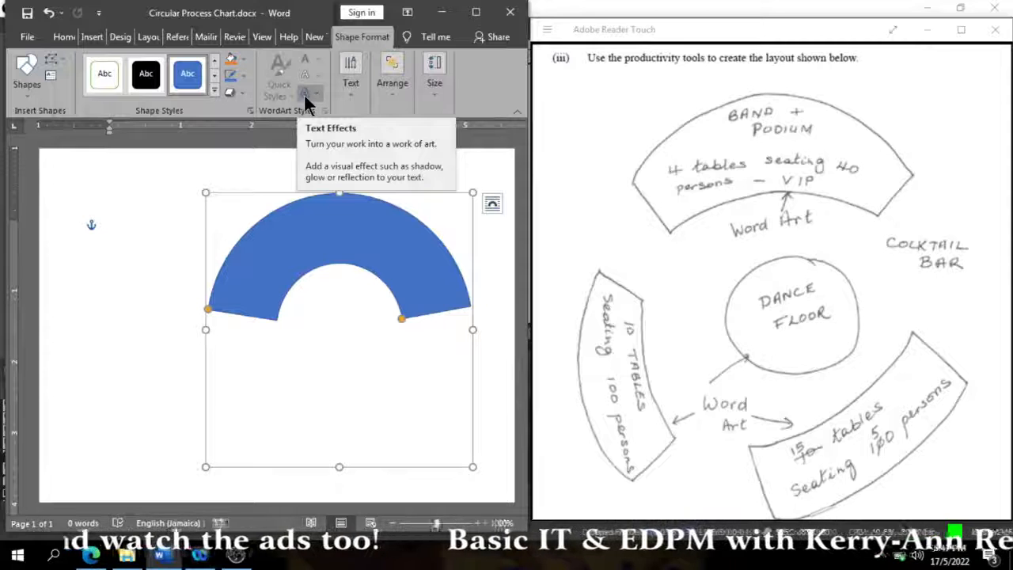
- Enable text entry inside the block arc and centre its paragraph alignment
right_click(339, 223)
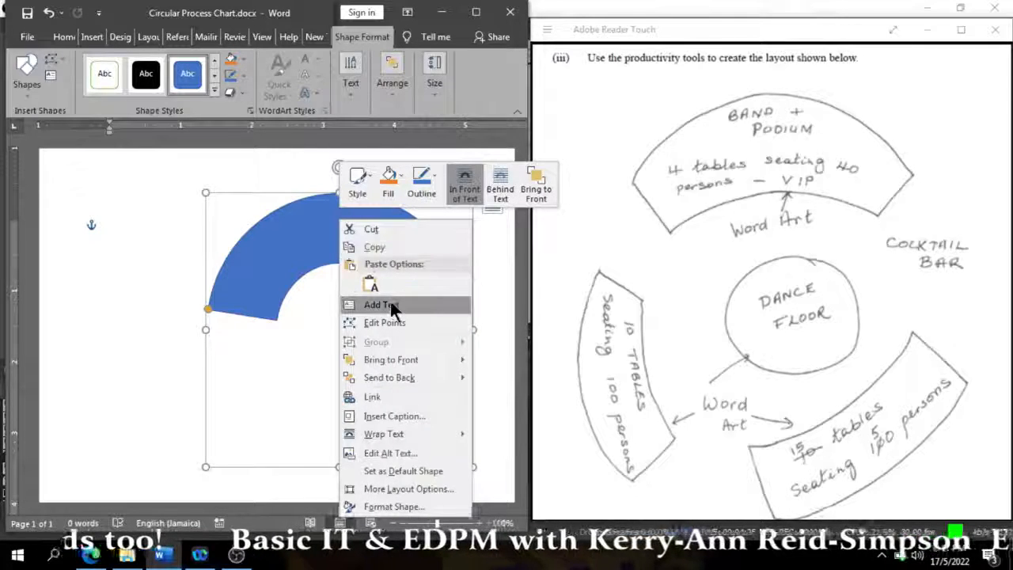
click(390, 304)
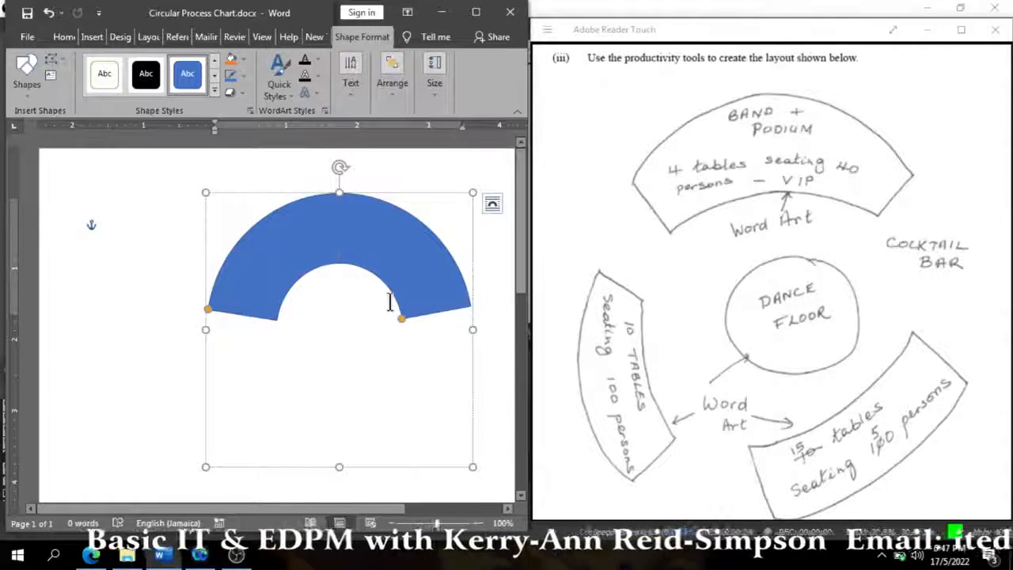
click(360, 238)
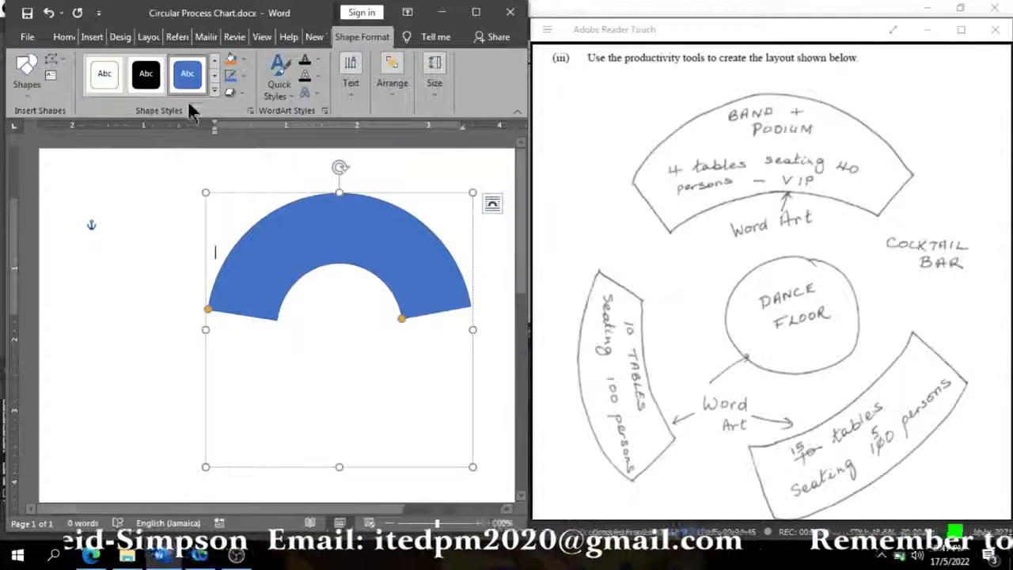
click(54, 38)
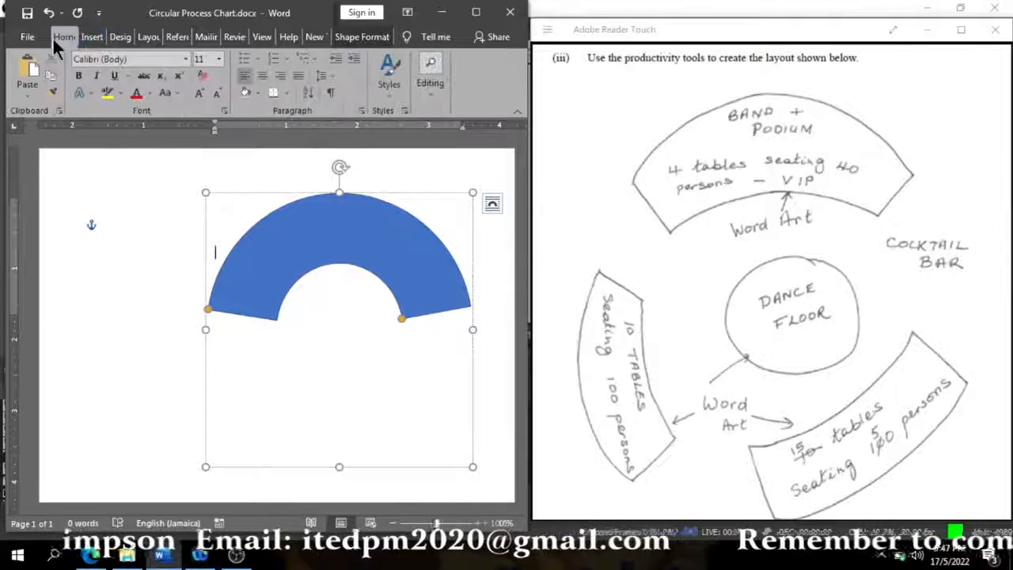
click(264, 75)
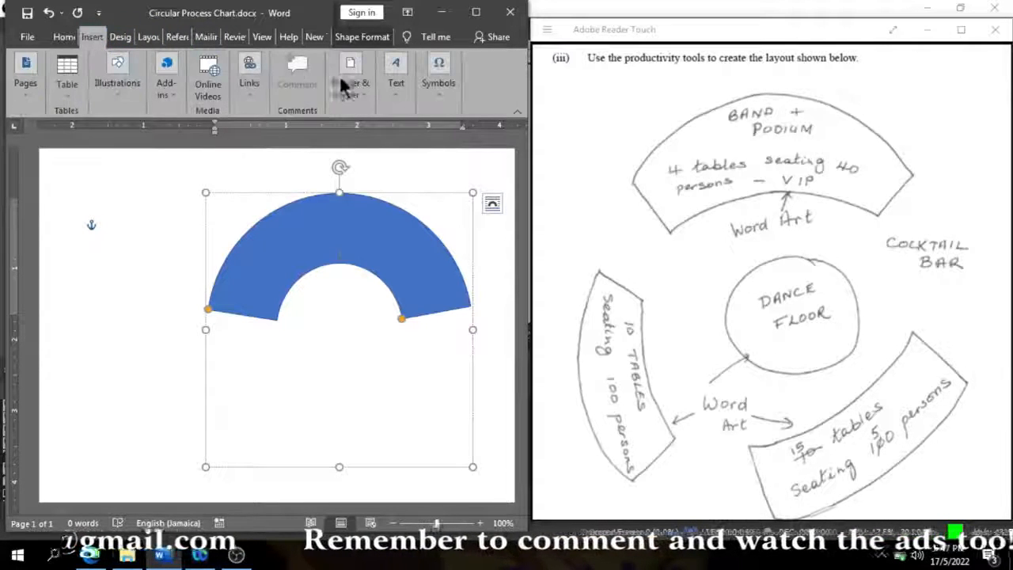
- Insert WordArt in the first black style over the block arc with the text "BAND + PODIUM"
click(398, 89)
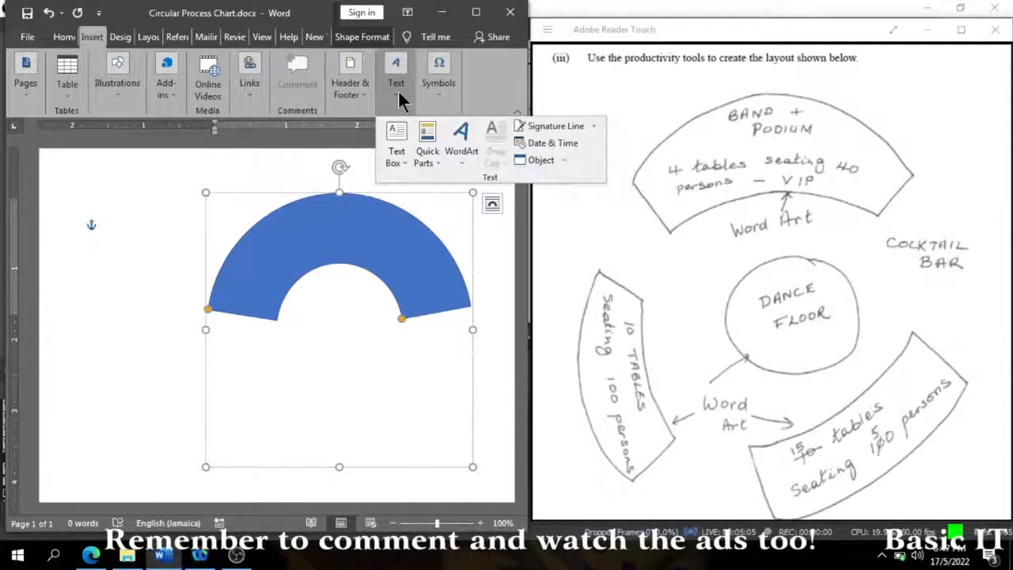
click(470, 150)
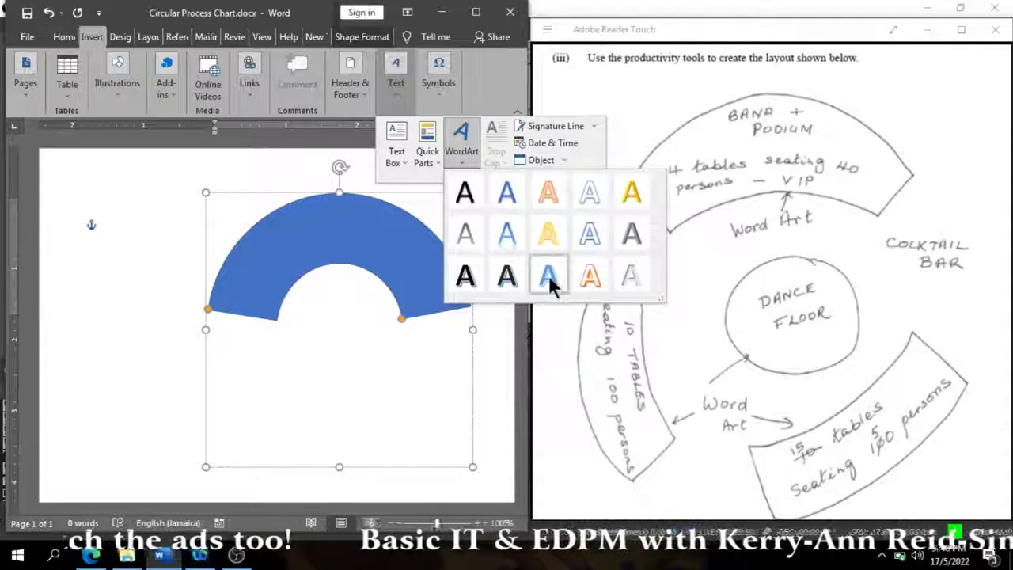
click(464, 195)
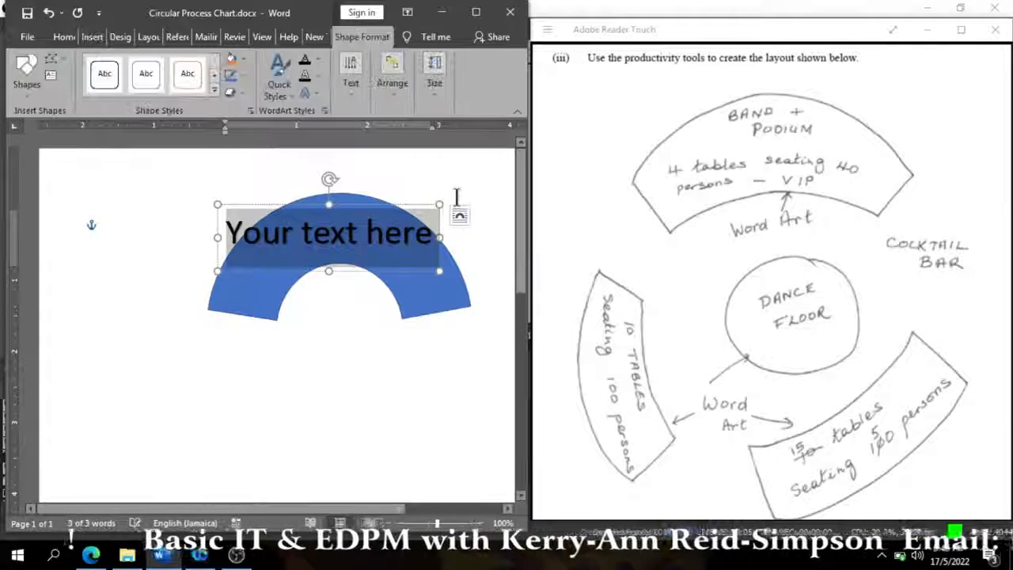
click(235, 230)
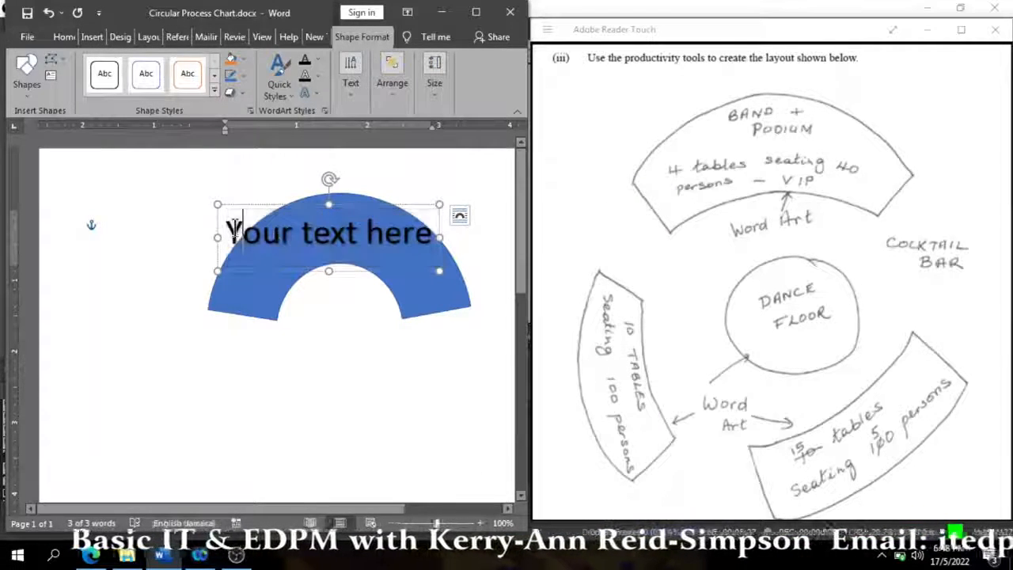
drag(227, 232, 437, 231)
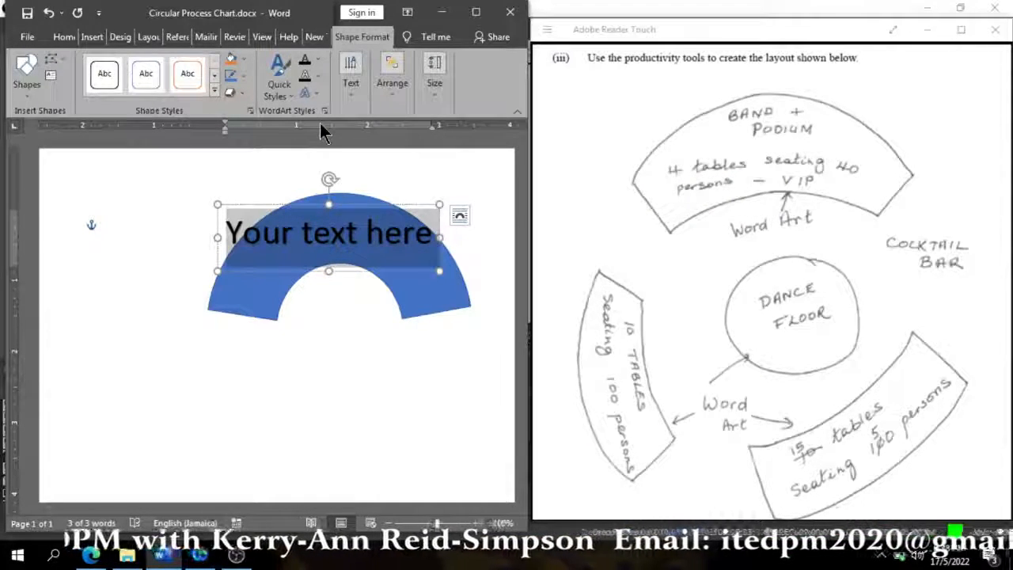
text(BAND)
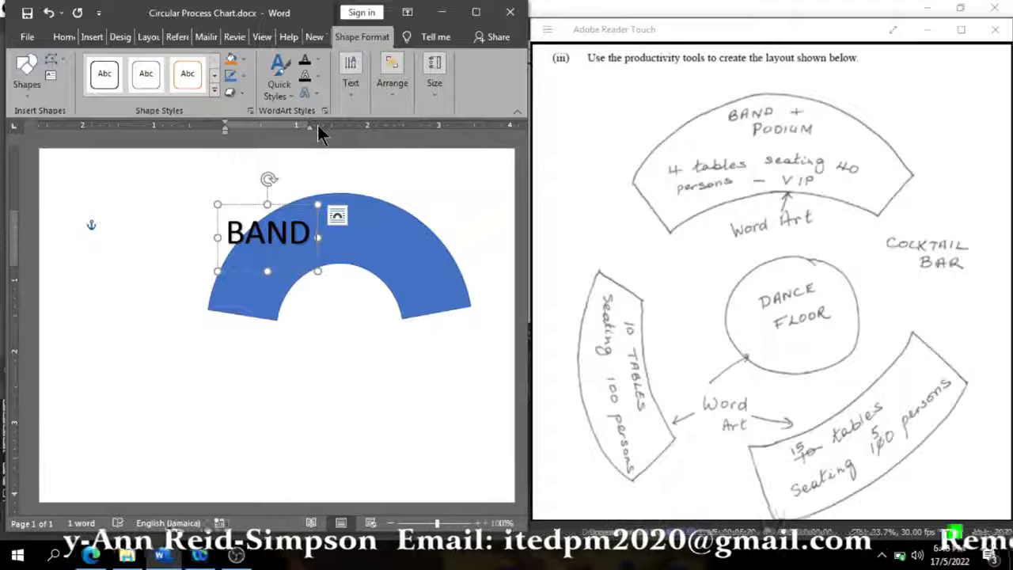
text( +)
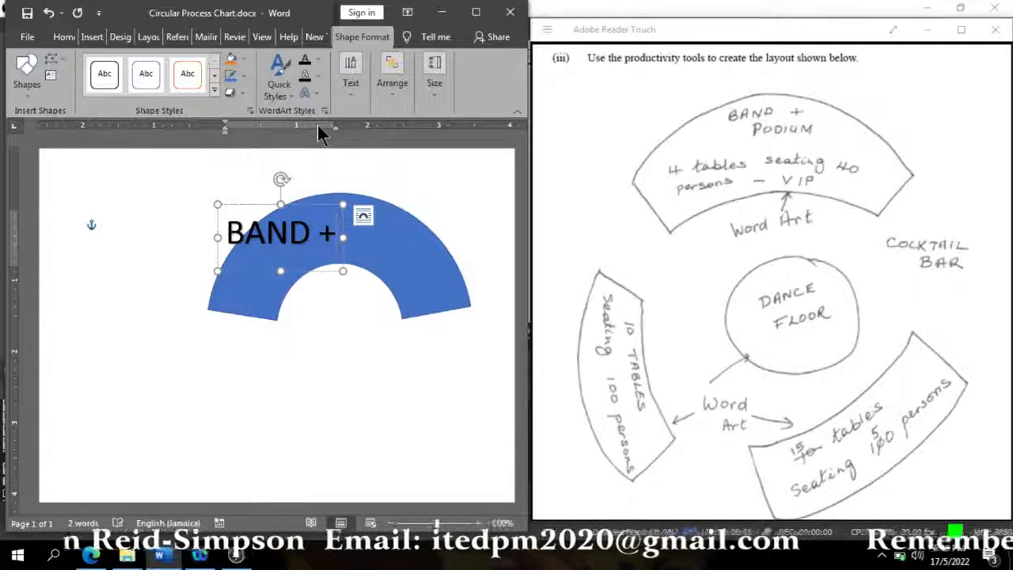
text( PODIUM)
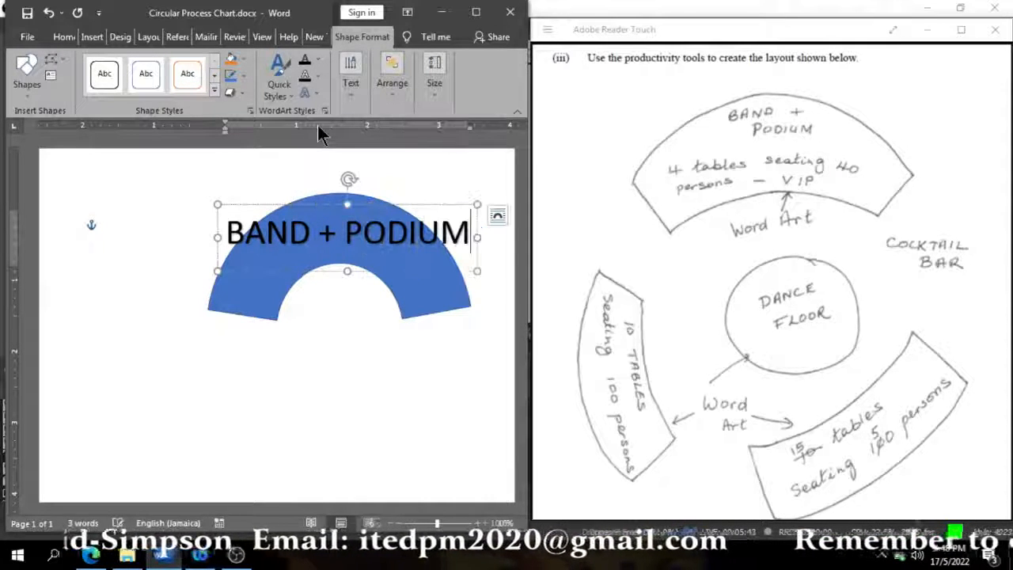
- Add a second line to the WordArt reading "4 TABLES SEATING"
key(Return)
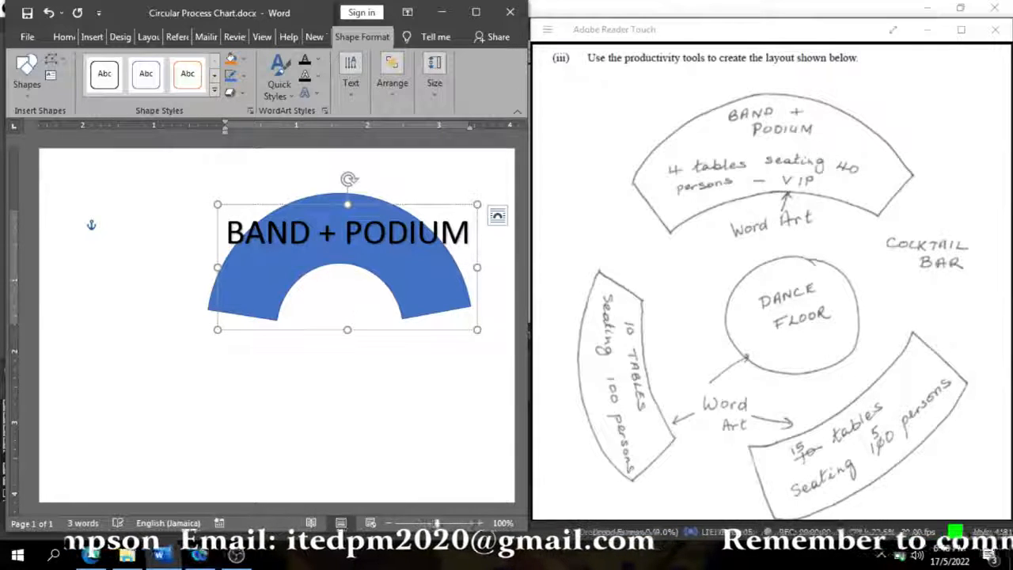
text(4 )
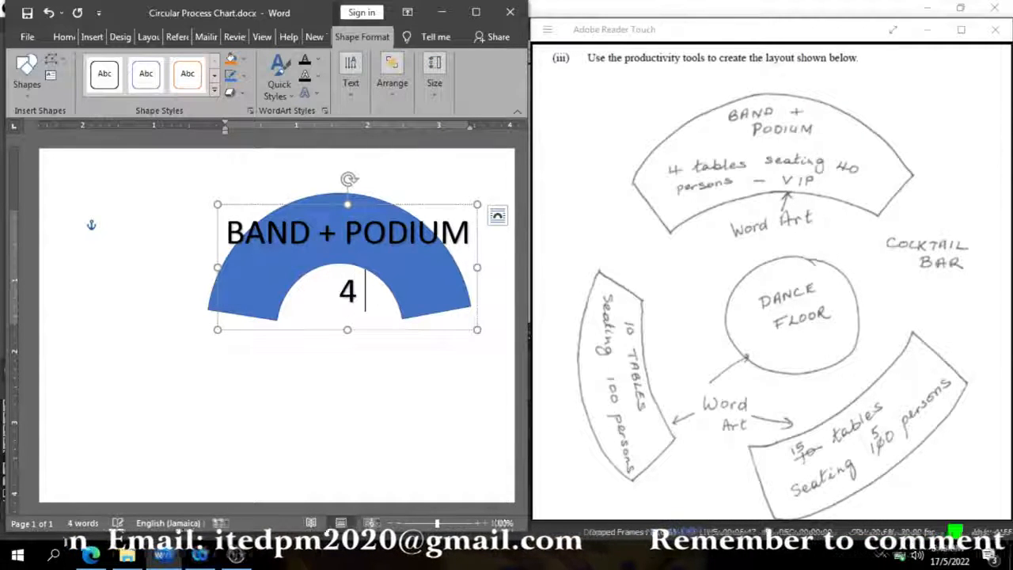
text(TABLES)
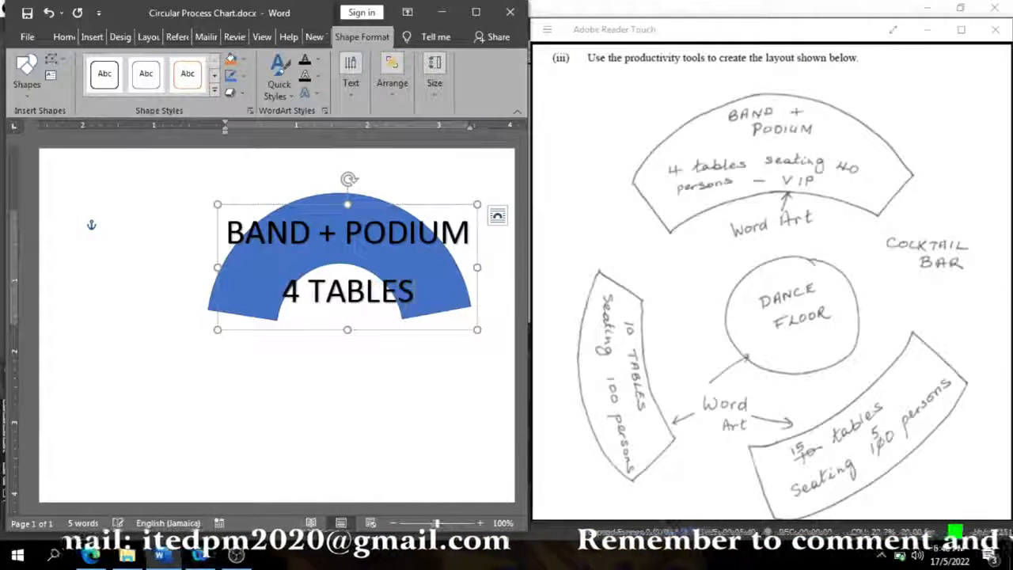
text( SEATING)
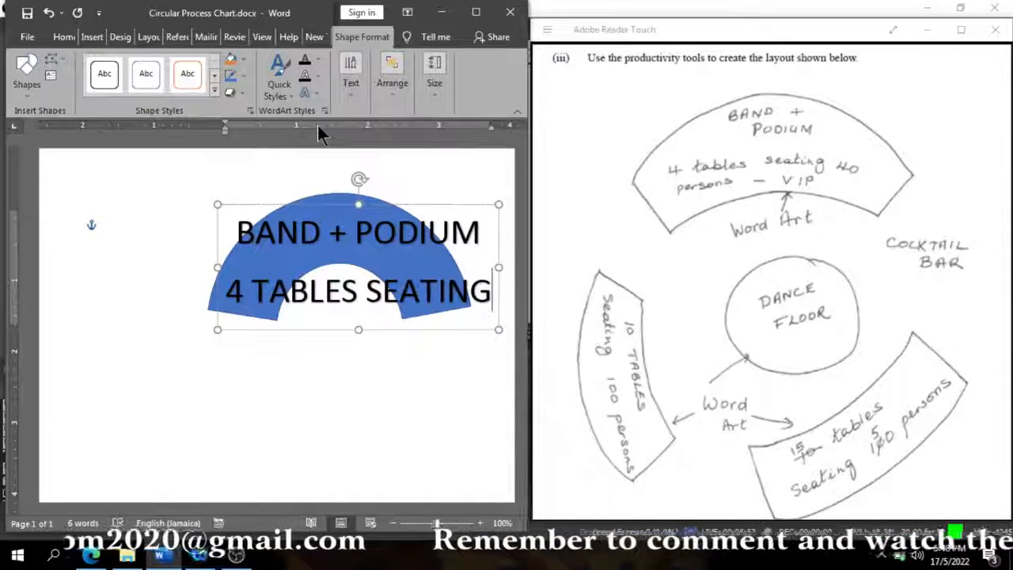
- Change "TABLES SEATING" in the WordArt's second line to lowercase
key(shift+Left)
key(shift+Left)
key(shift+Left)
key(shift+Left)
key(shift+Left)
key(shift+Left)
key(shift+Left)
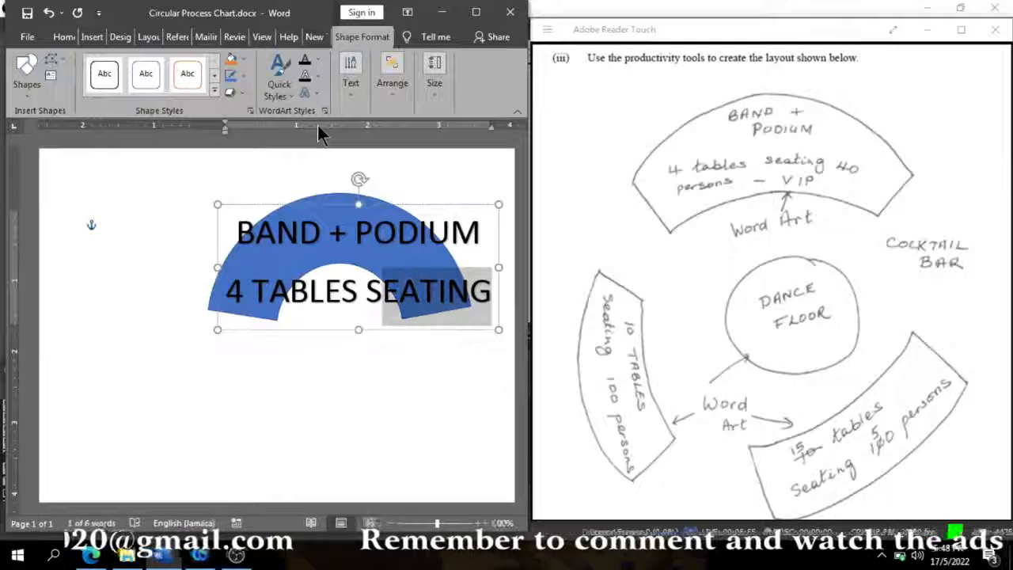
key(shift+Left)
key(shift+Left)
key(shift+Left)
key(shift+Left)
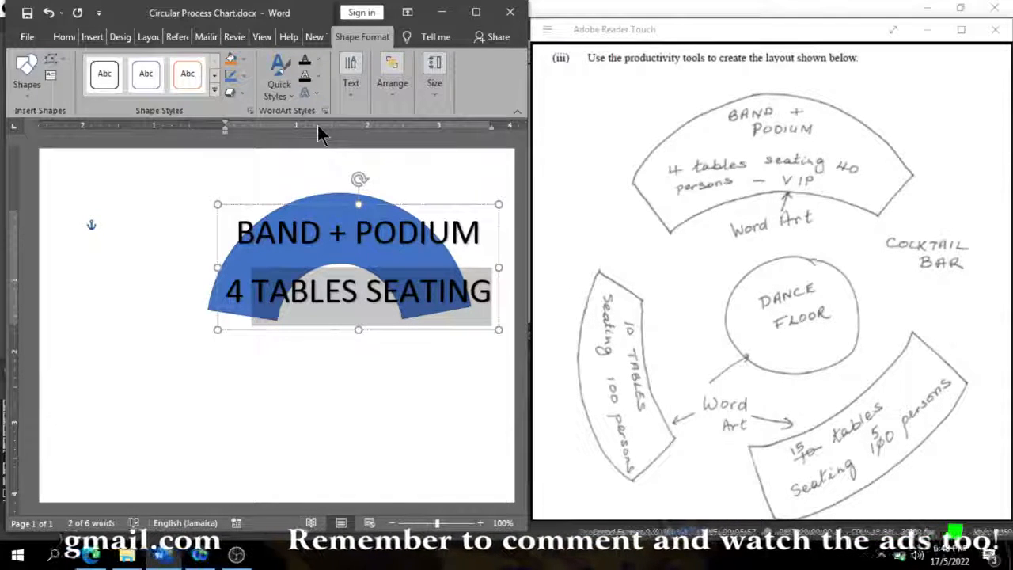
click(67, 36)
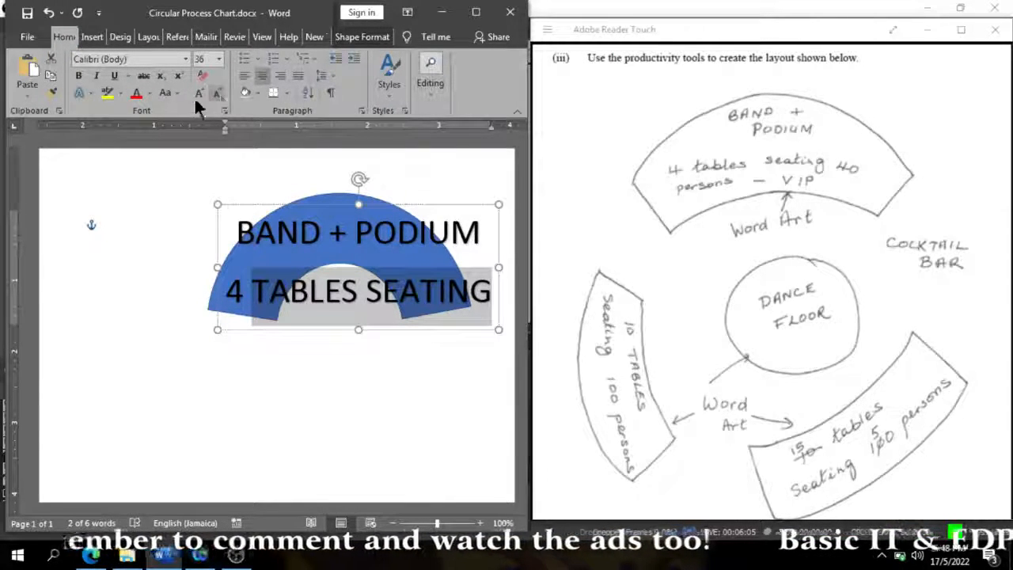
click(174, 98)
click(185, 136)
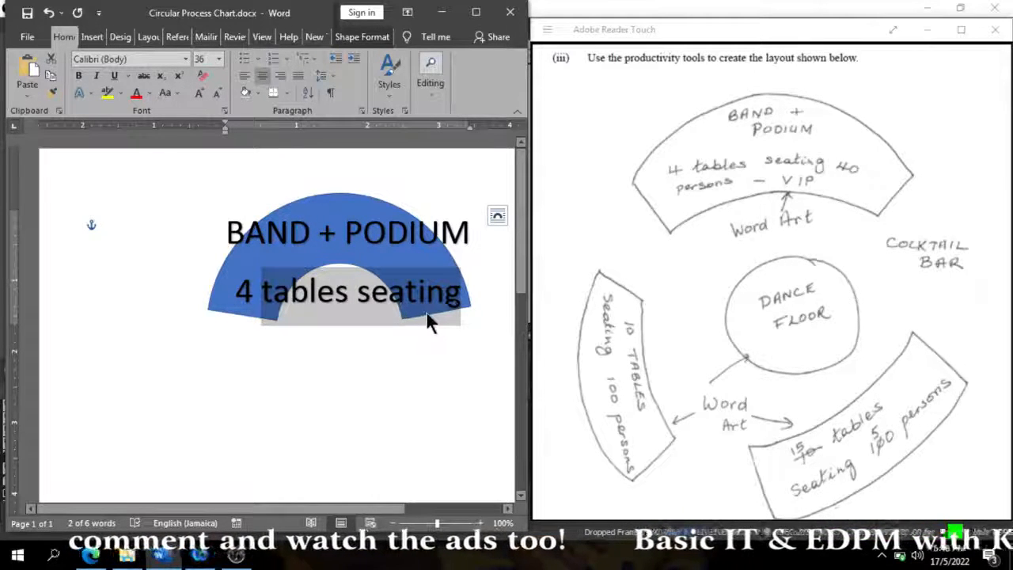
- Add "40" to the end of the WordArt's second line and add a third line reading "PERSONS - vip"
click(454, 295)
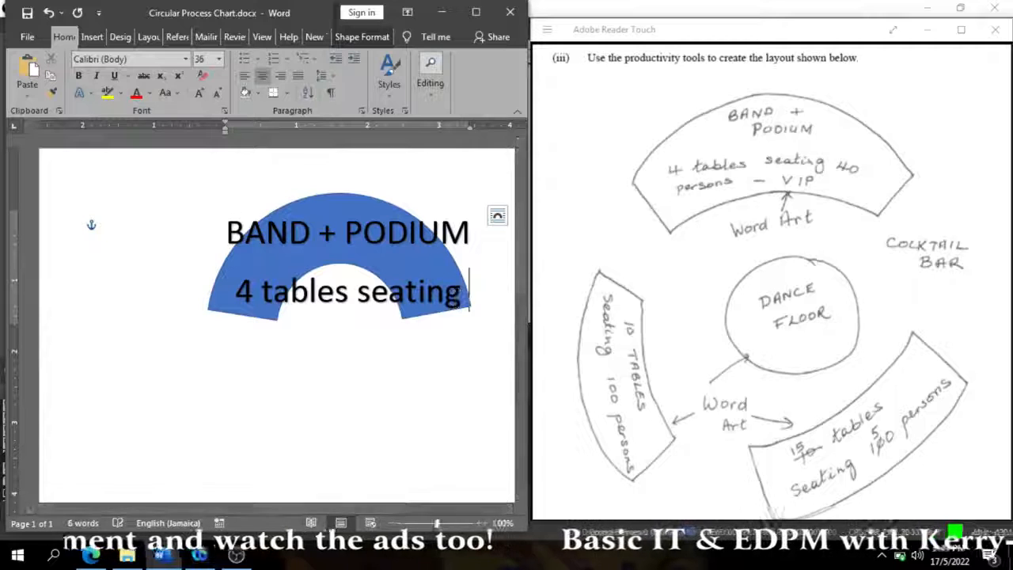
text(40)
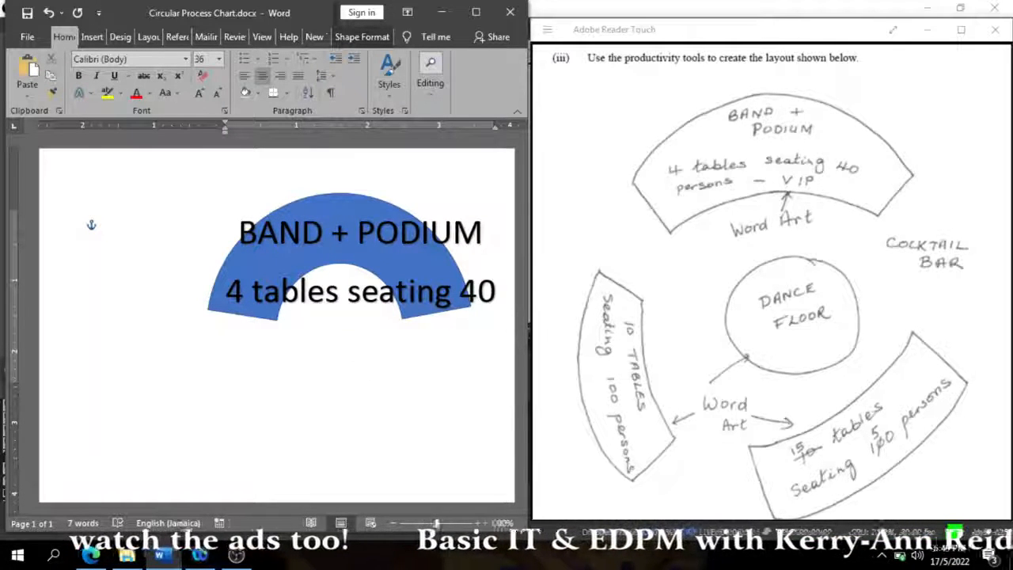
key(Return)
text(PERSONS)
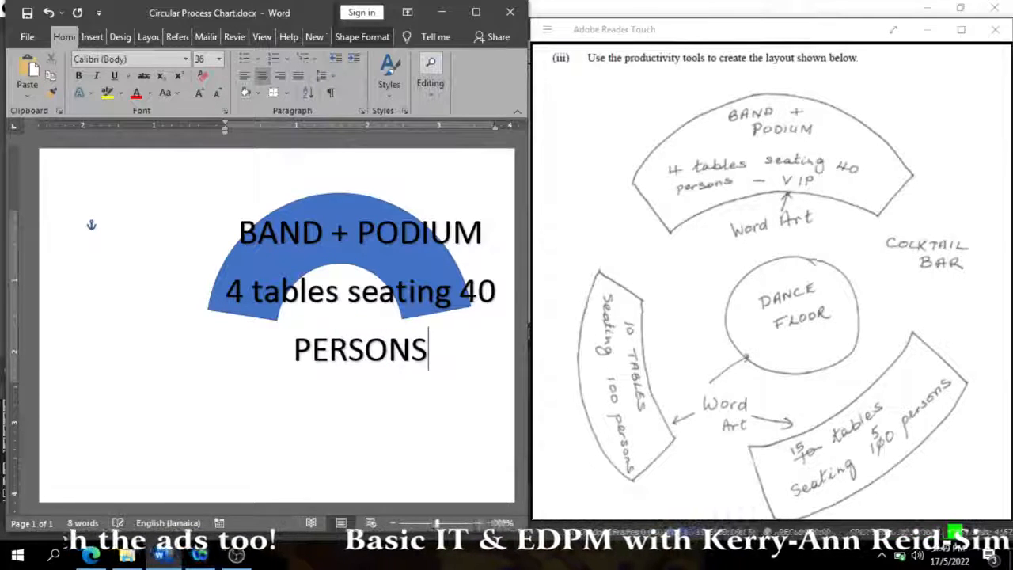
text( - vi)
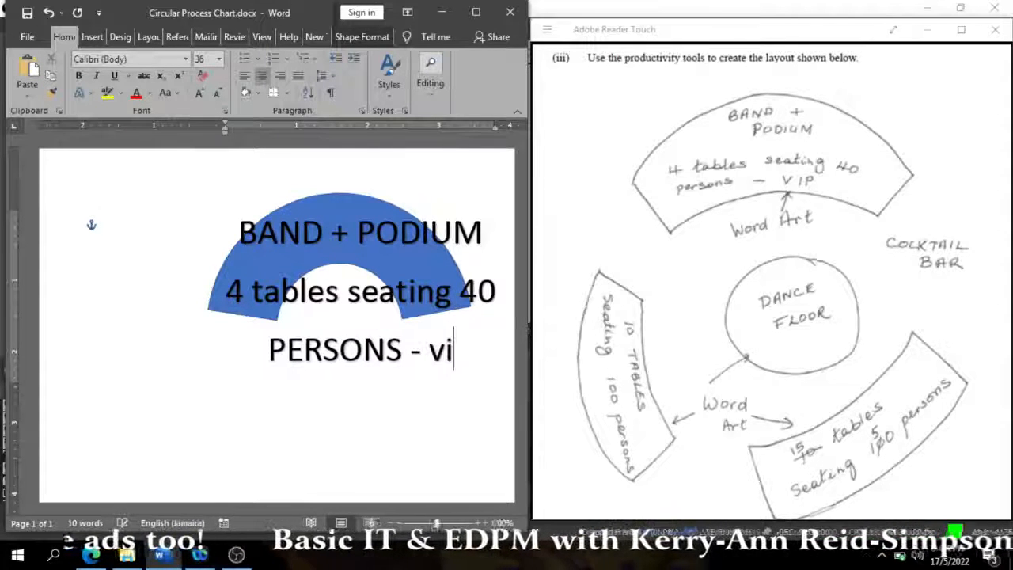
text(p)
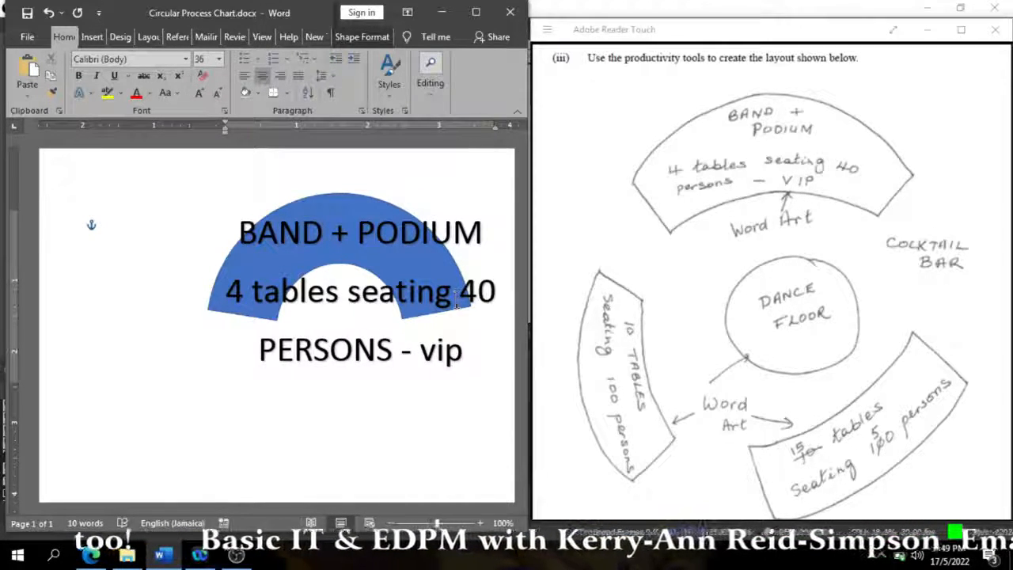
- Replace the WordArt's third line with "persons - VIP"
key(BackSpace)
key(BackSpace)
key(BackSpace)
key(BackSpace)
key(BackSpace)
key(BackSpace)
key(BackSpace)
key(BackSpace)
key(BackSpace)
key(BackSpace)
key(BackSpace)
key(BackSpace)
key(BackSpace)
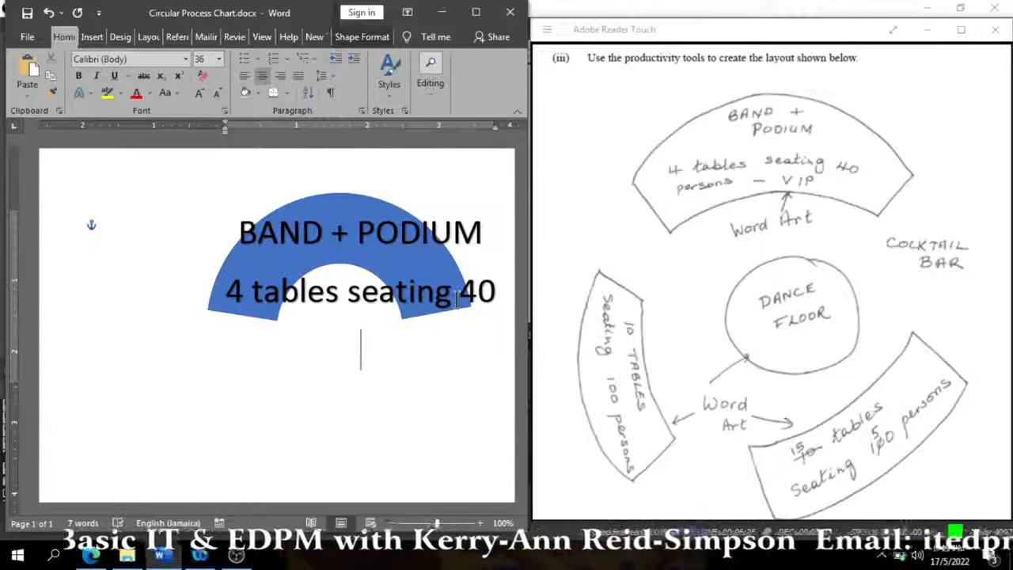
text(persons )
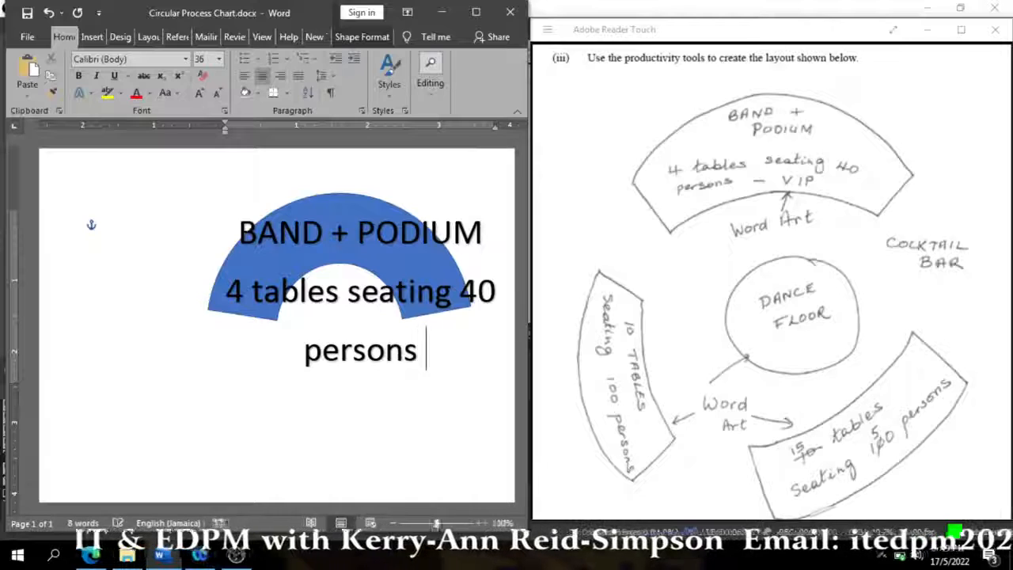
text(- VIP)
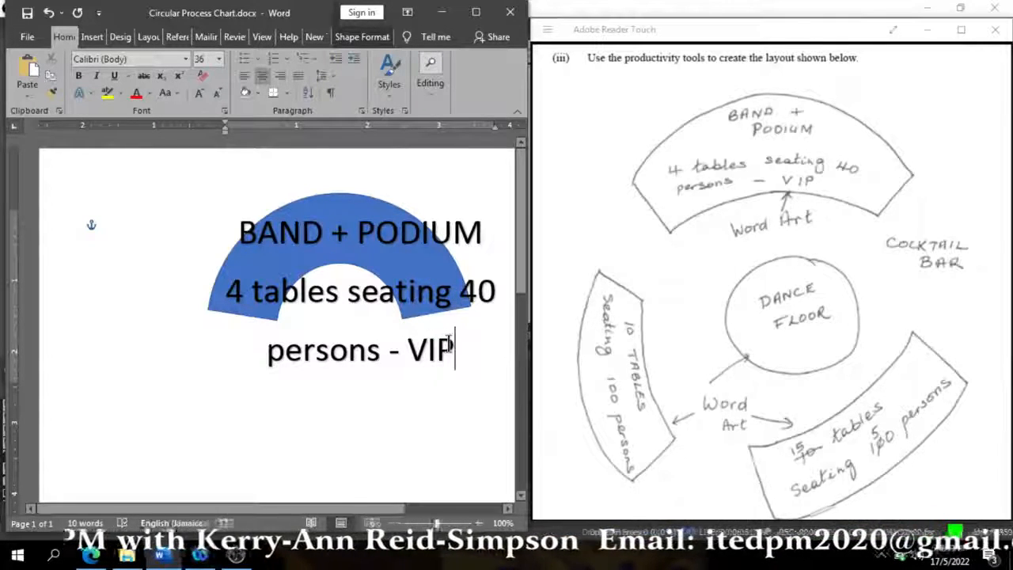
- Set all three WordArt lines to font size 10 and move the text into the middle of the block arc
drag(448, 343, 239, 230)
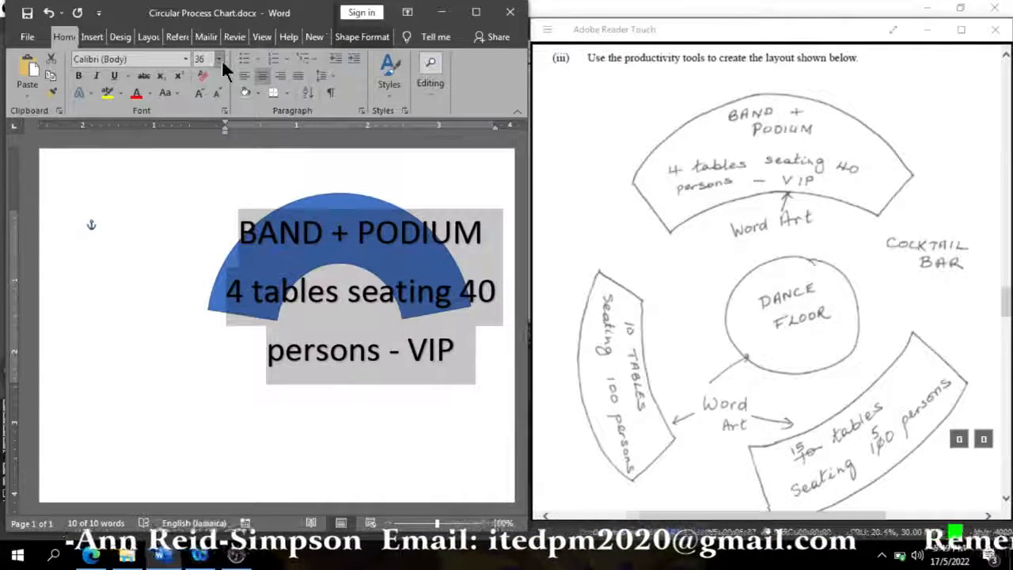
click(221, 59)
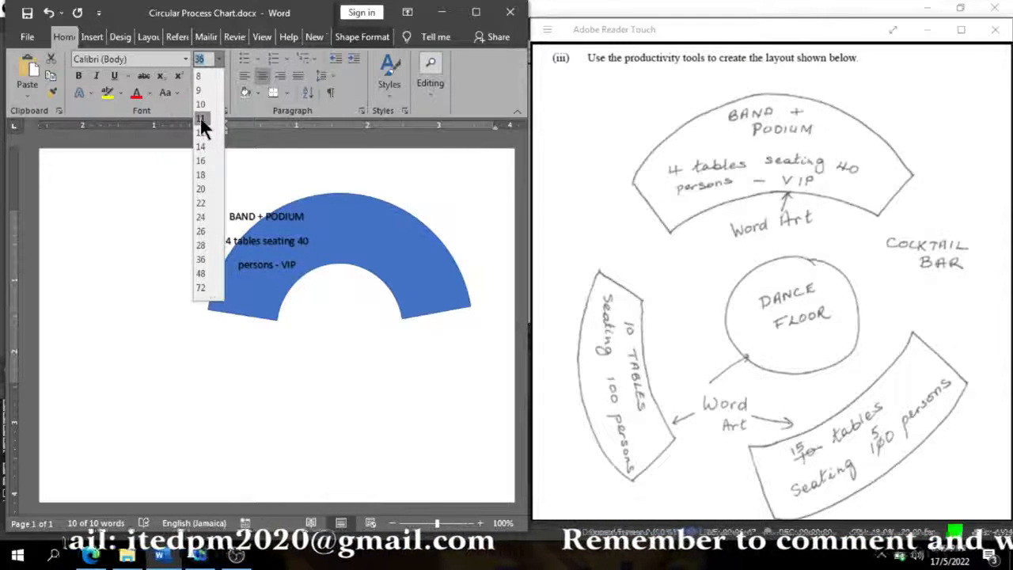
click(201, 105)
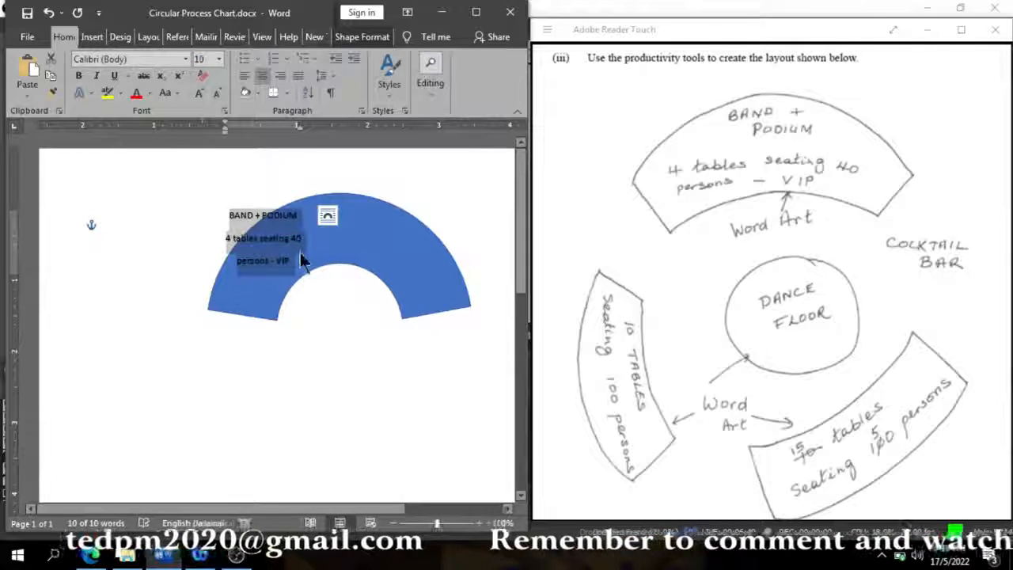
drag(281, 215, 342, 223)
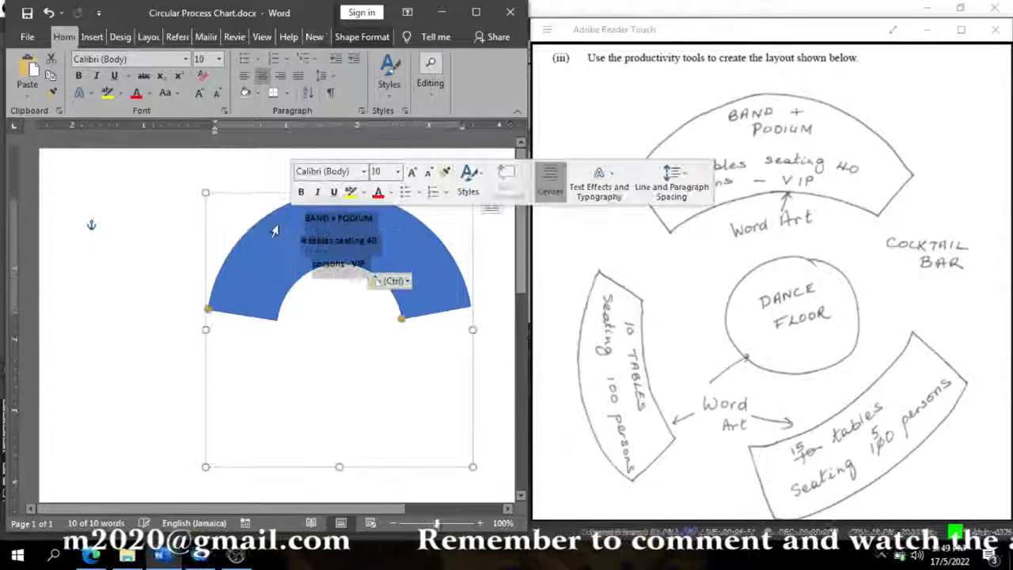
click(345, 226)
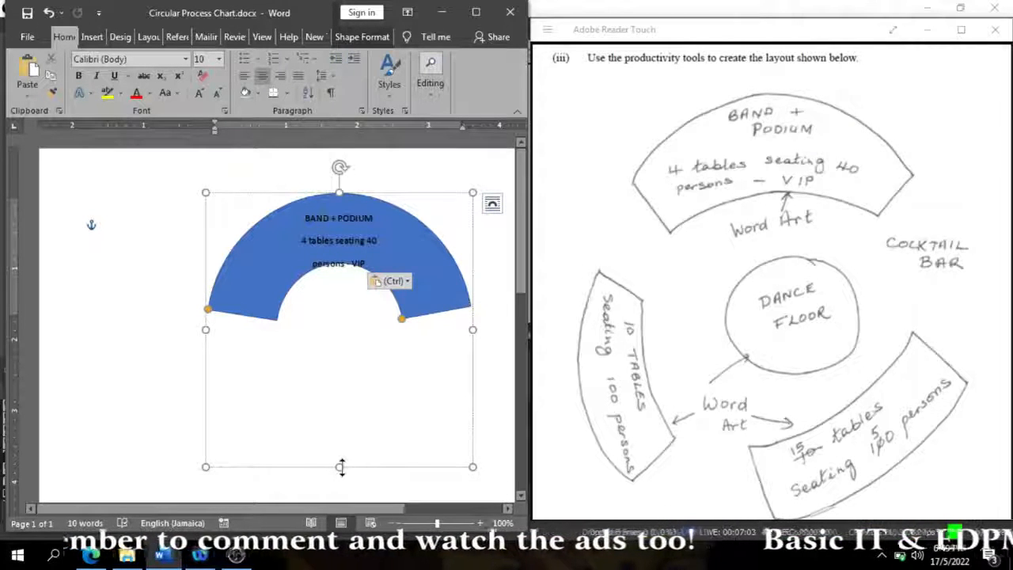
- Resize the band and podium block arc to about 4.1 inches wide and 3.9 inches high
drag(340, 467, 373, 352)
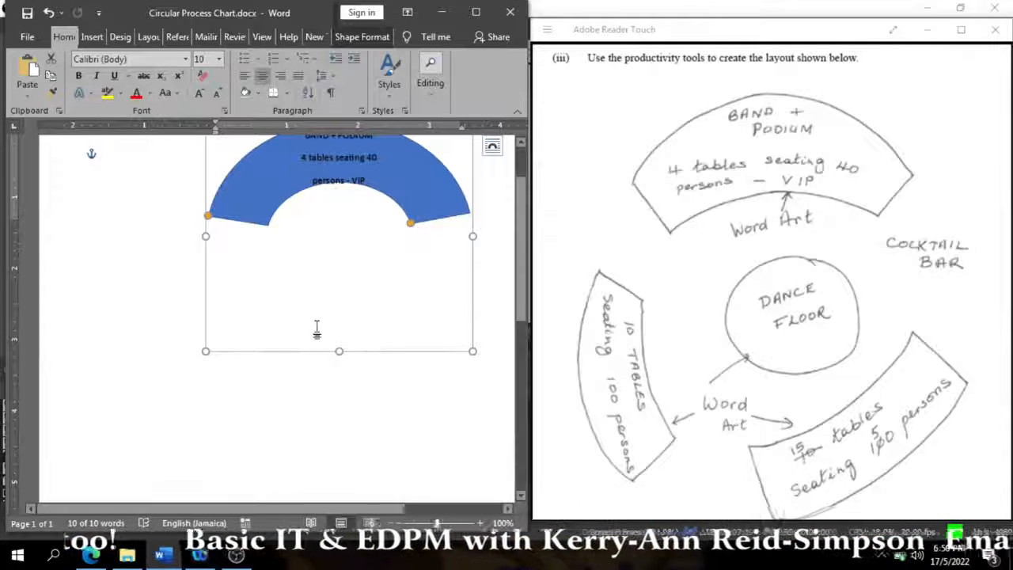
click(150, 394)
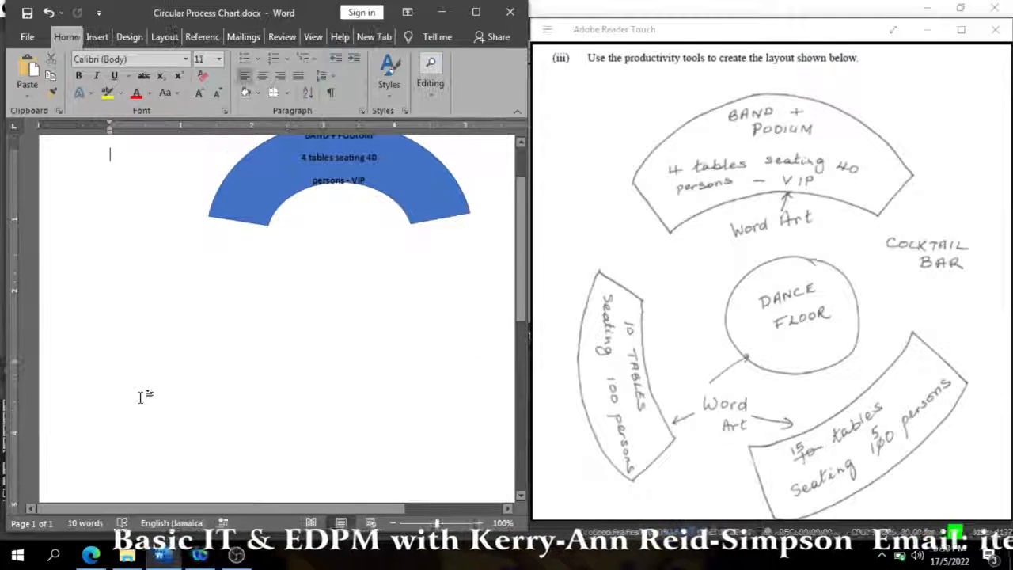
click(352, 157)
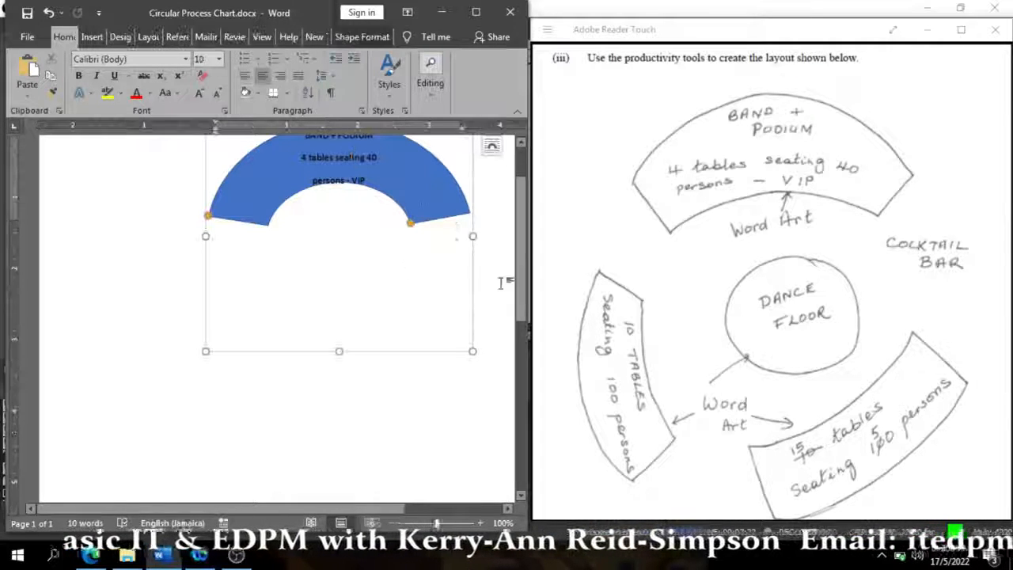
drag(519, 296, 521, 279)
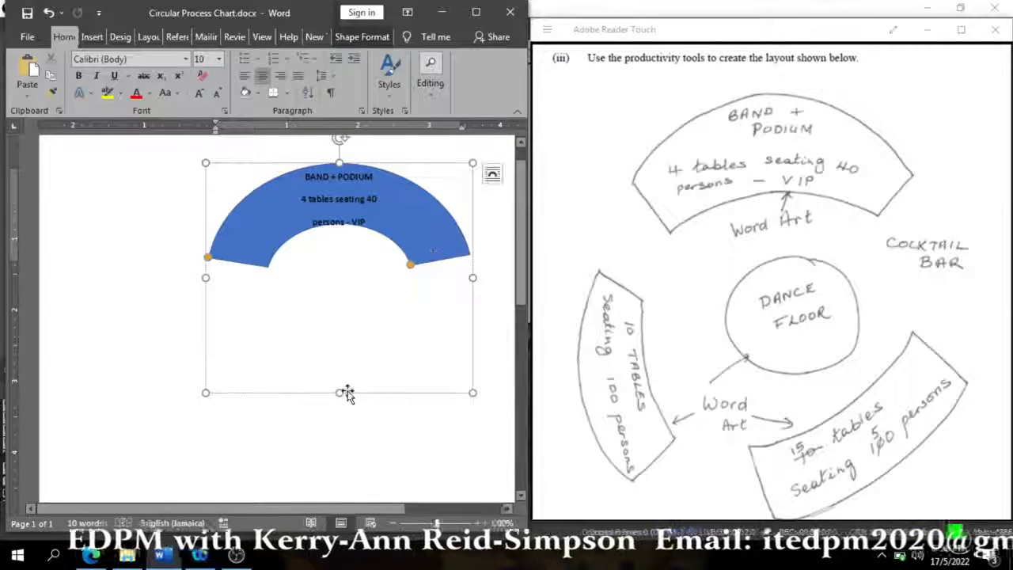
drag(340, 392, 361, 421)
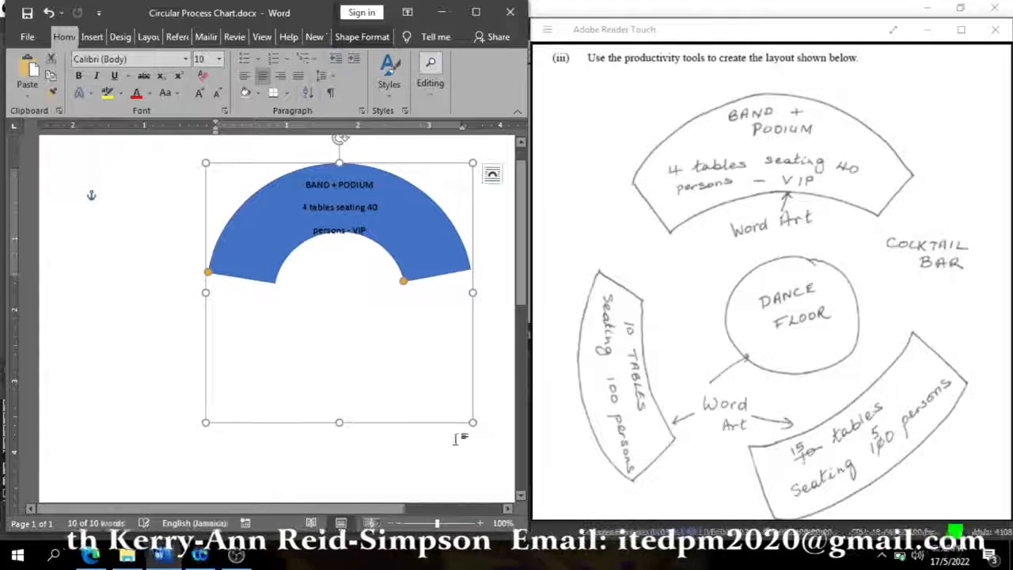
drag(471, 423, 500, 442)
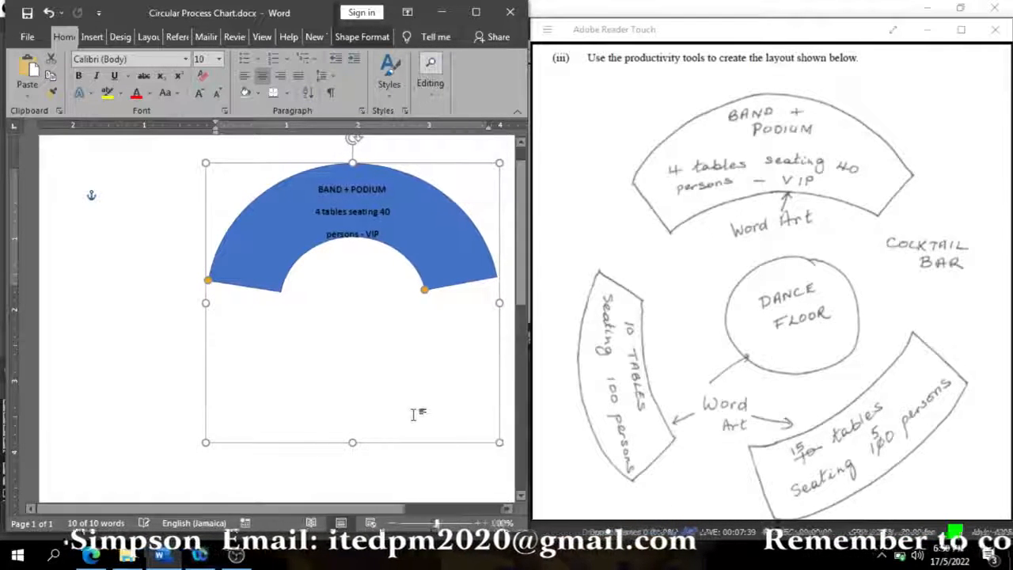
- Draw a second block arc below the left part of the first, about 1.6 inches wide and 2.9 inches high
click(166, 428)
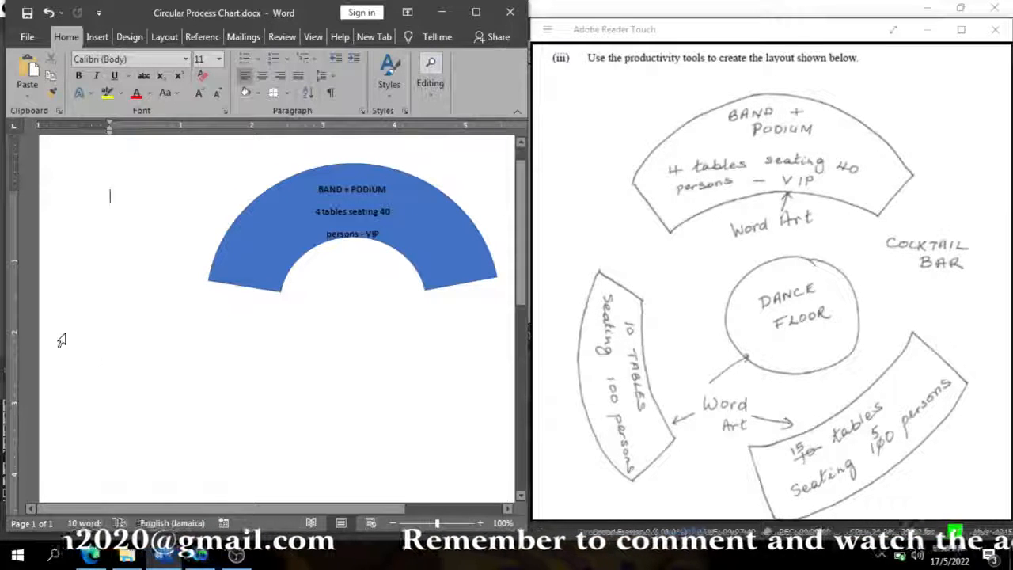
click(96, 36)
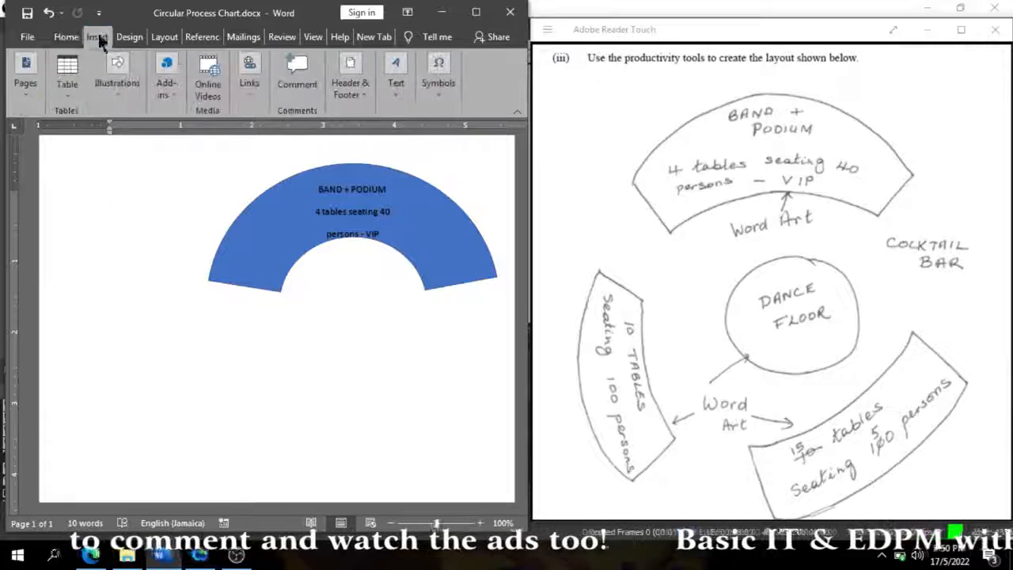
click(119, 82)
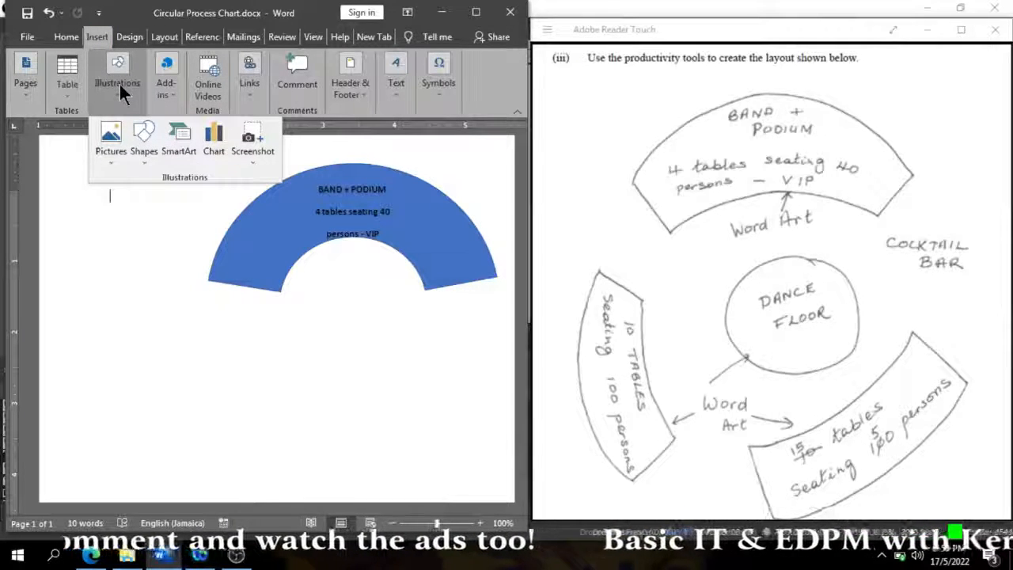
click(144, 135)
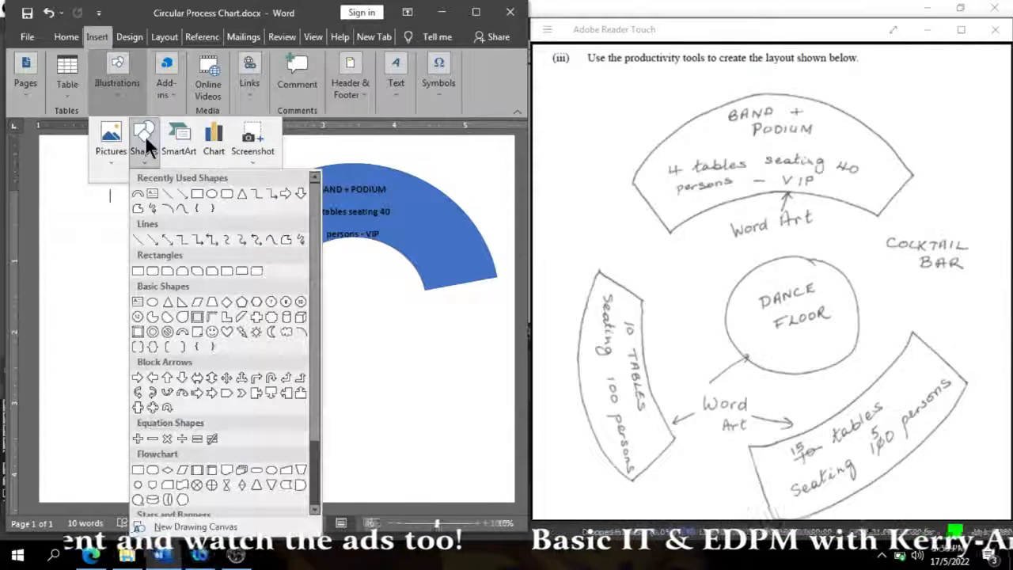
click(184, 332)
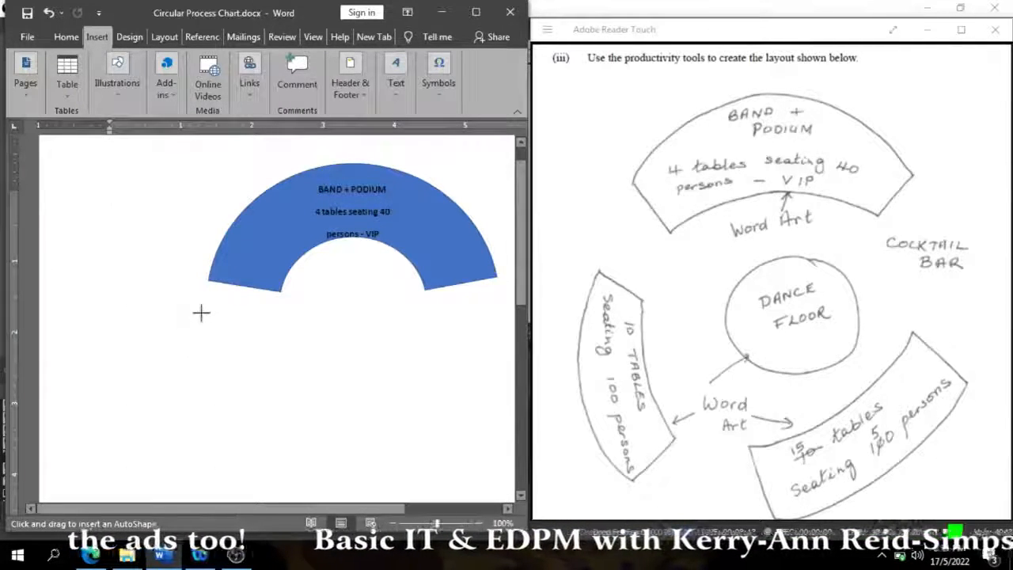
drag(200, 313, 315, 496)
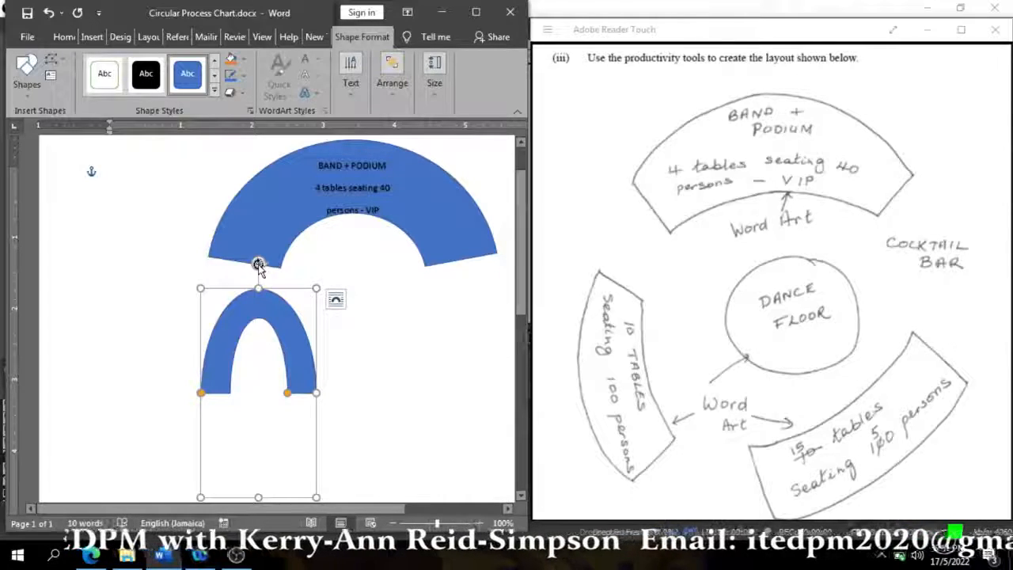
- Rotate the second block arc counter-clockwise so it opens toward the upper right, and enlarge it into a wider, rounder arc
drag(259, 264, 132, 363)
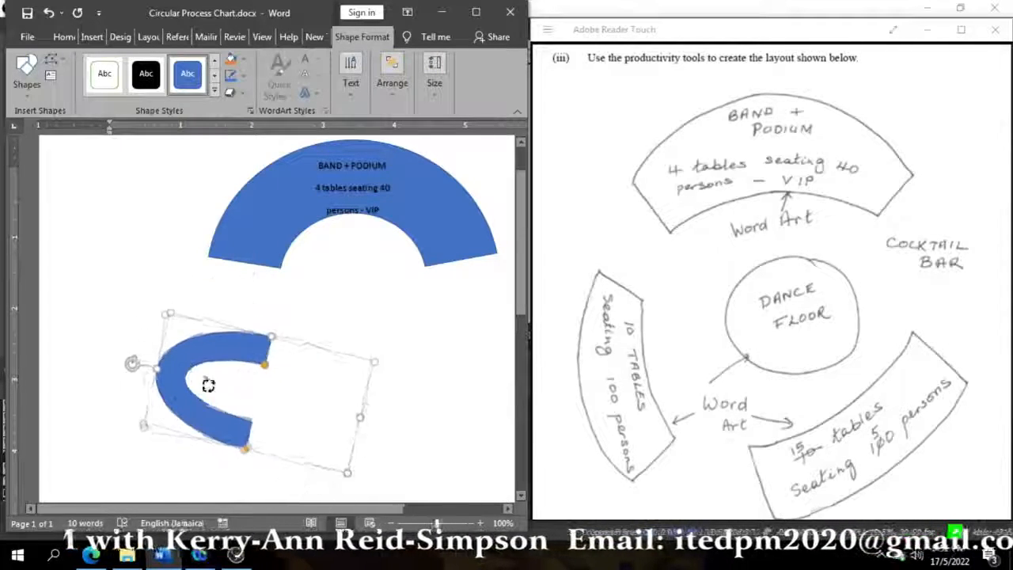
drag(208, 386, 246, 399)
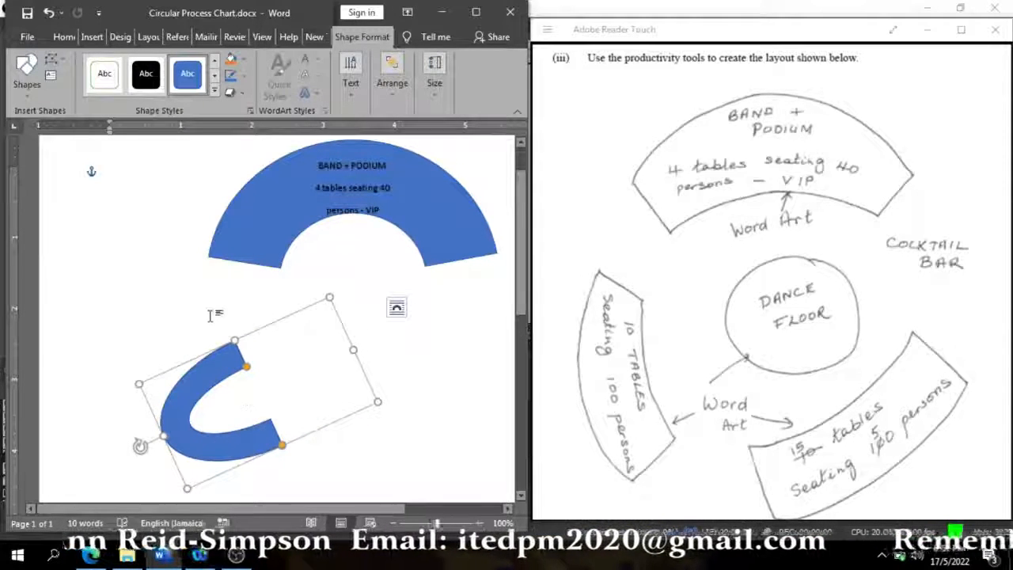
drag(236, 340, 213, 269)
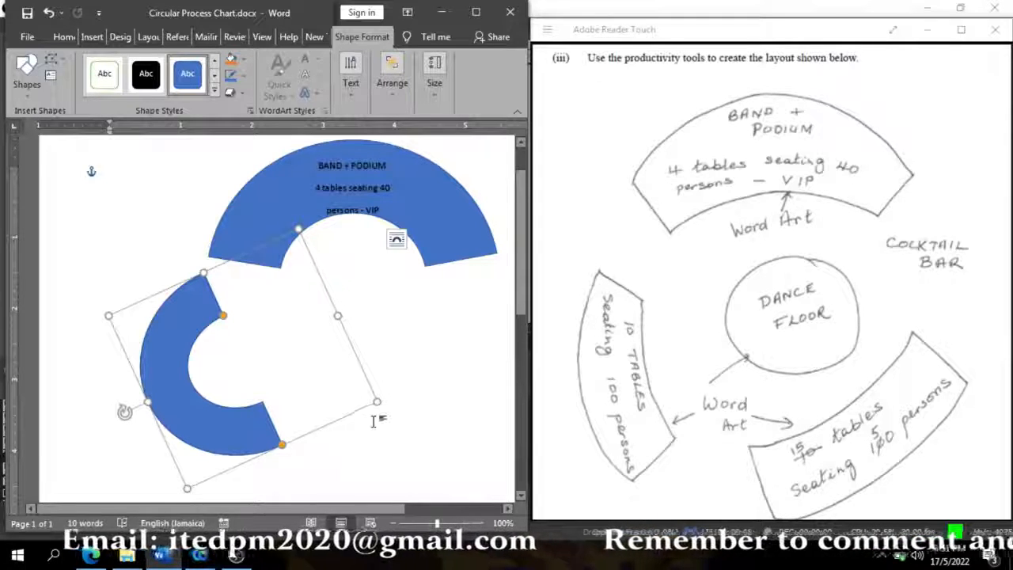
drag(373, 403, 402, 440)
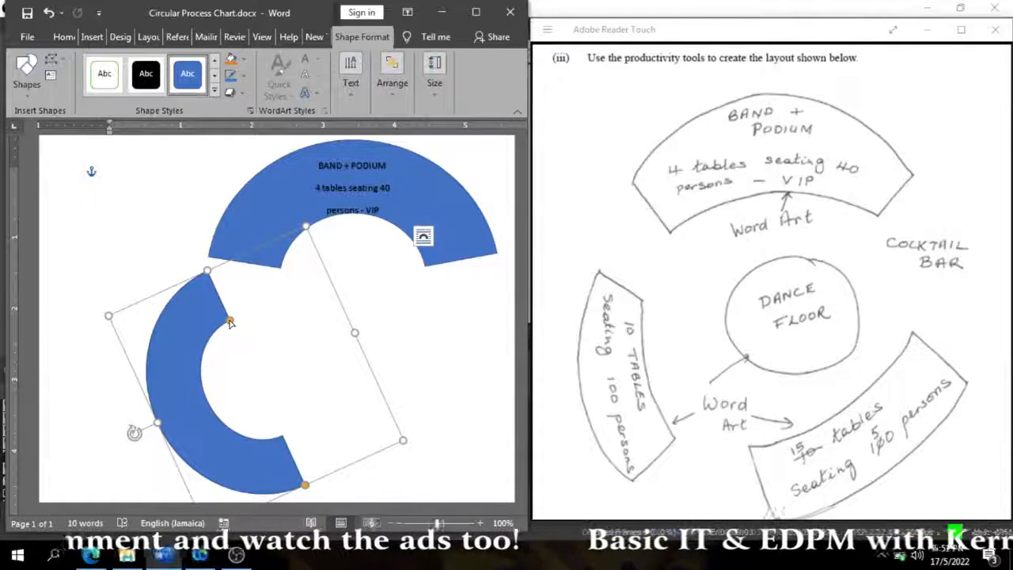
- Shift the second block arc down and to the left, then reshape its upper end and thicken its band
drag(229, 321, 197, 344)
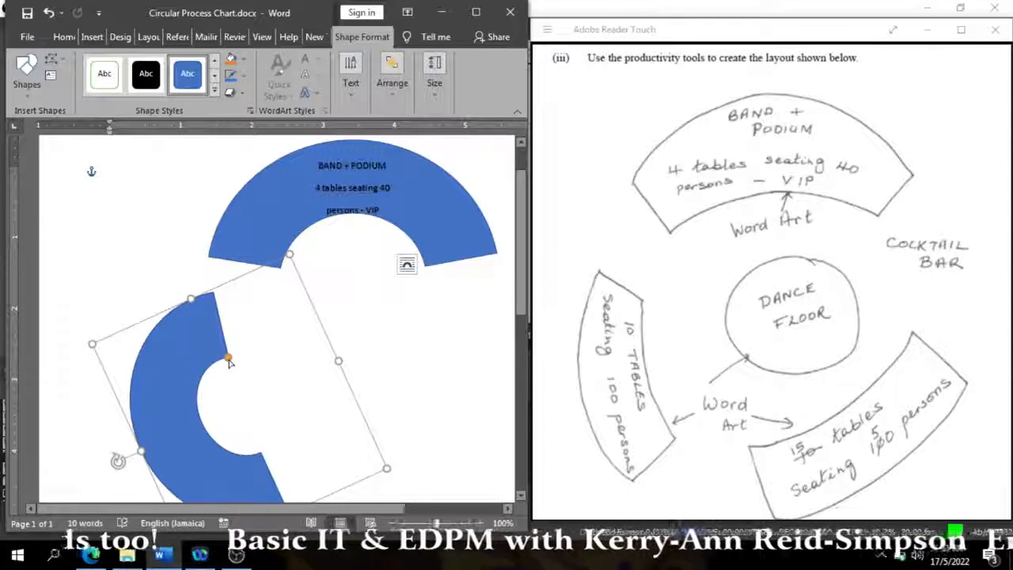
mouse_move(228, 361)
mouse_down()
mouse_move(238, 357)
mouse_move(231, 364)
mouse_up()
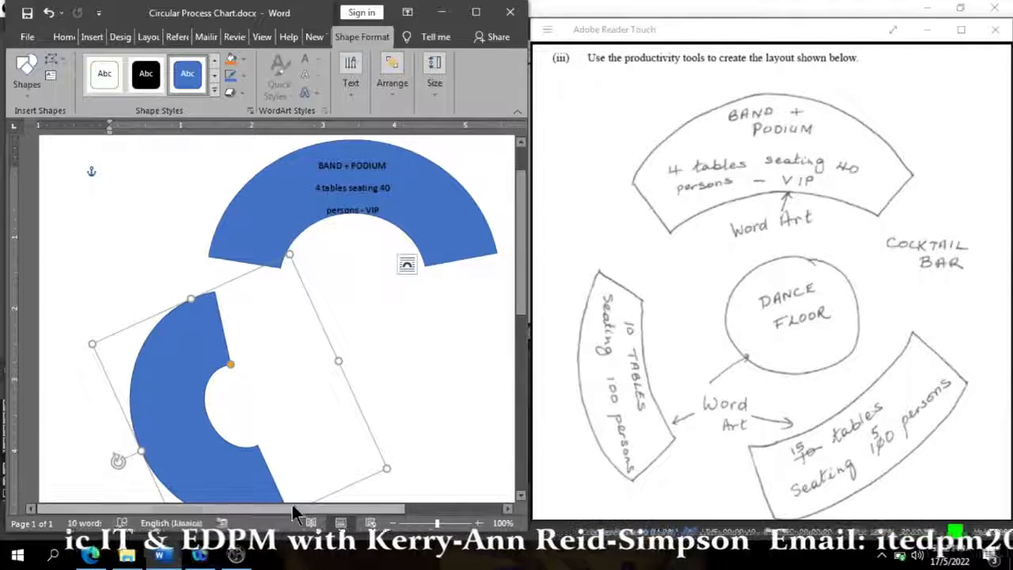
- Enable text entry inside the second block arc
click(520, 497)
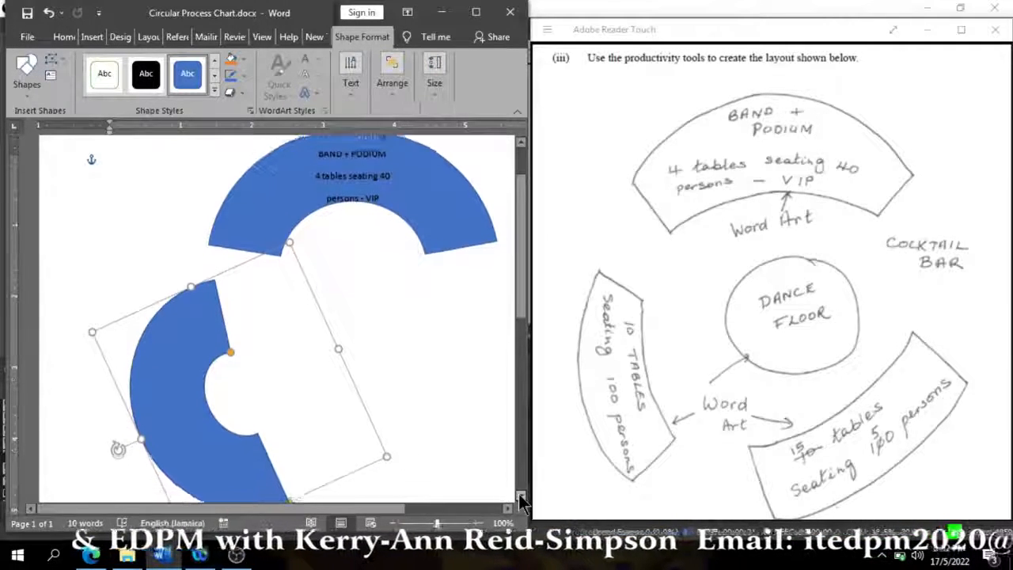
click(520, 497)
click(520, 497)
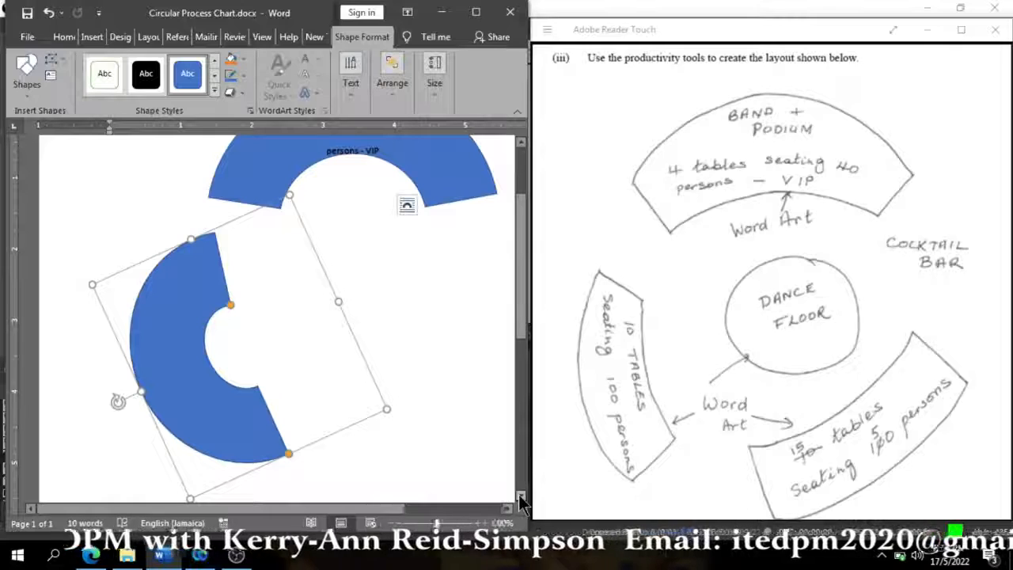
right_click(175, 376)
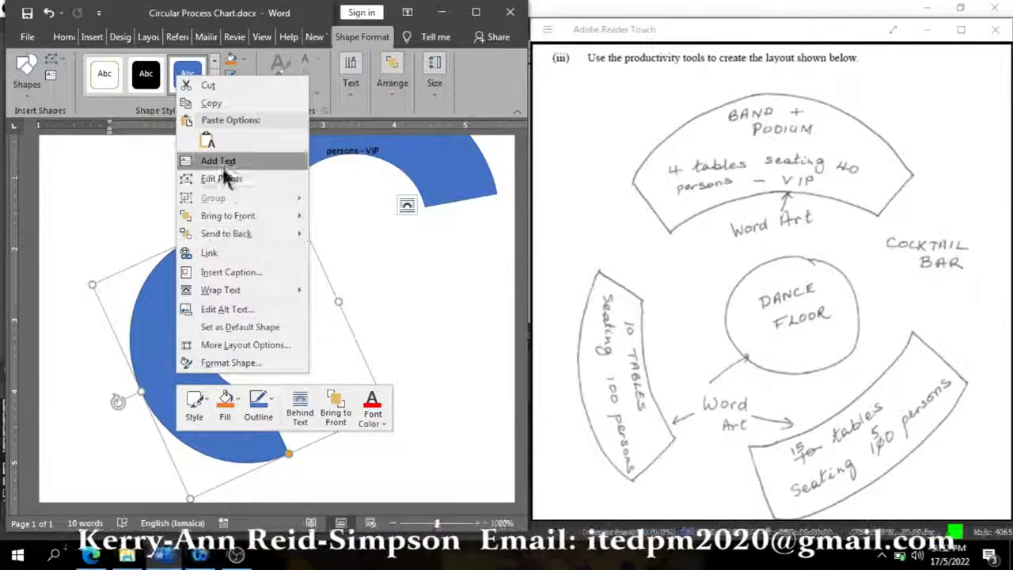
click(118, 398)
drag(118, 398, 237, 210)
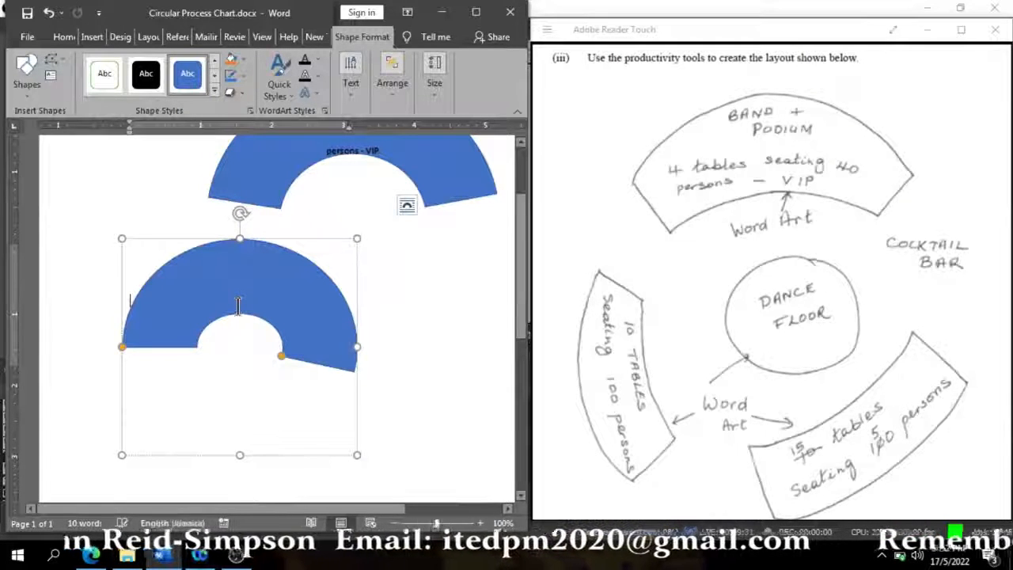
- Centre-align the text entry in the left block arc and insert a WordArt object in the plain black fill style
click(62, 38)
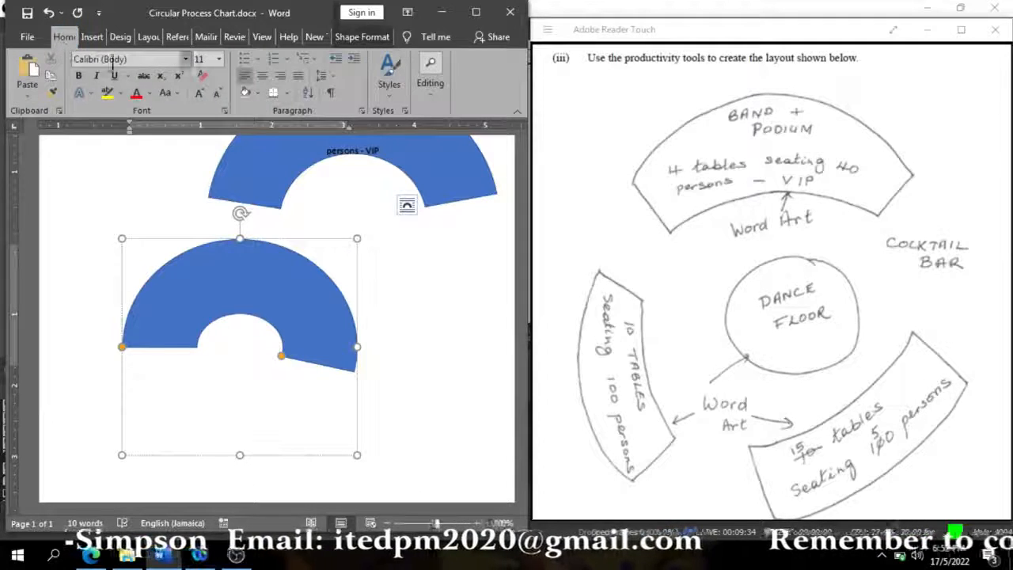
click(261, 76)
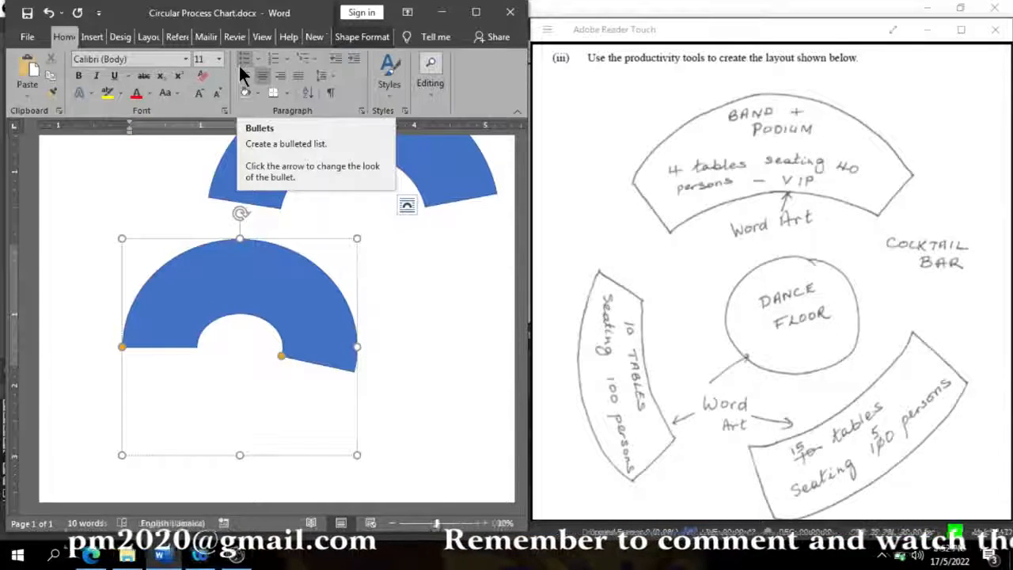
click(92, 37)
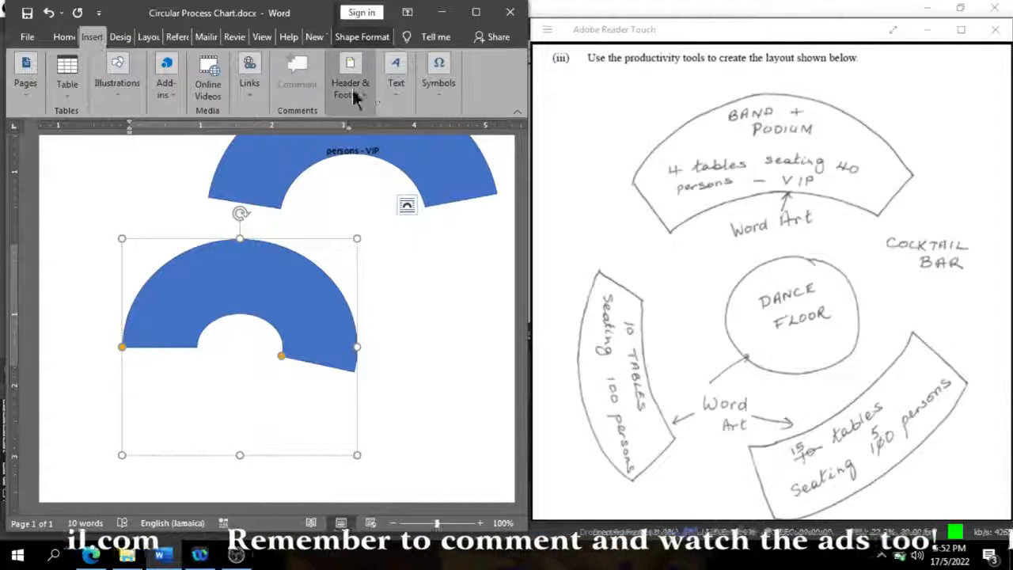
click(395, 79)
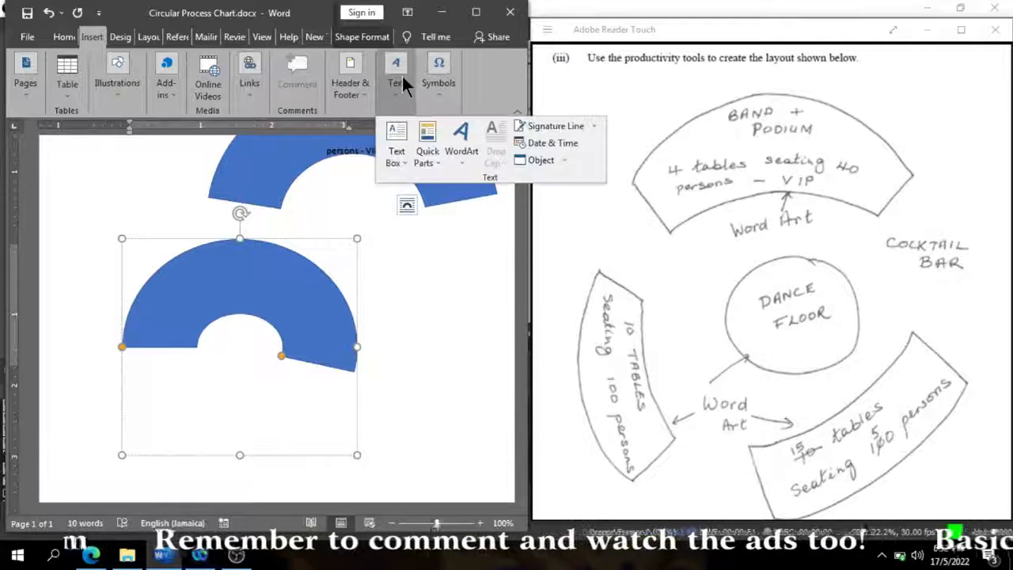
click(466, 145)
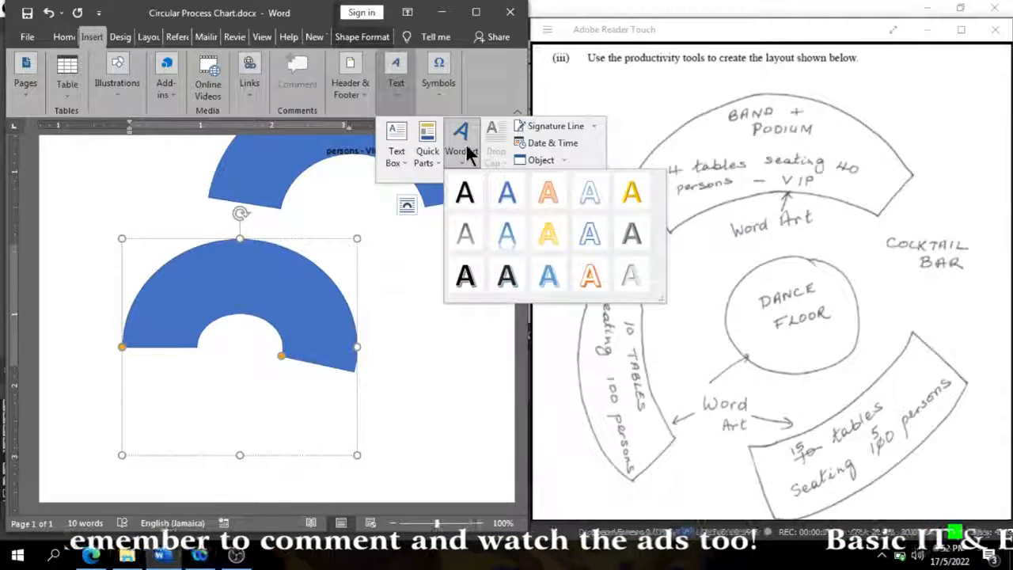
click(465, 193)
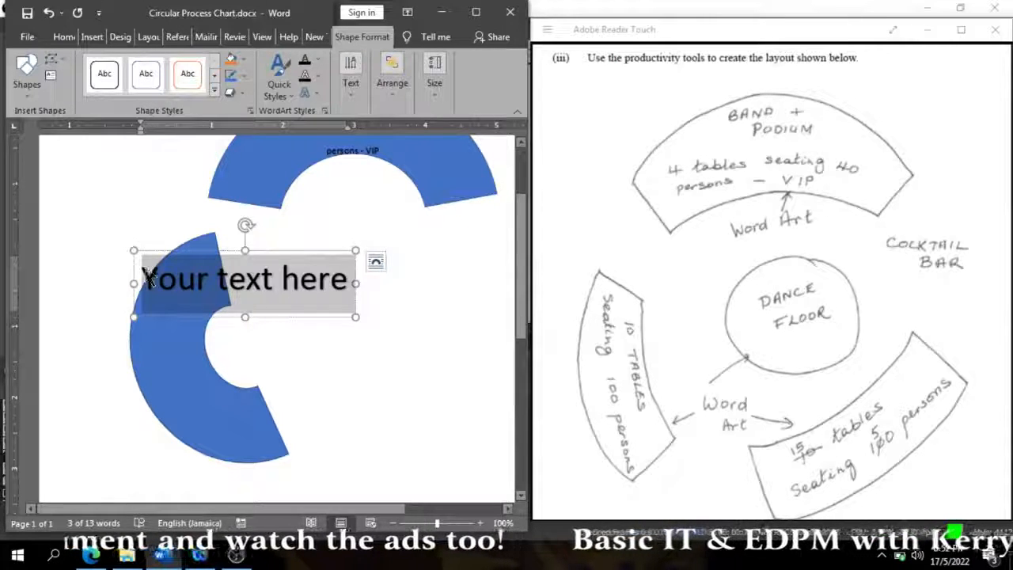
- Enter "10 tables seating 100 persons" as the WordArt text, with a line break before "seating"
text(10 t)
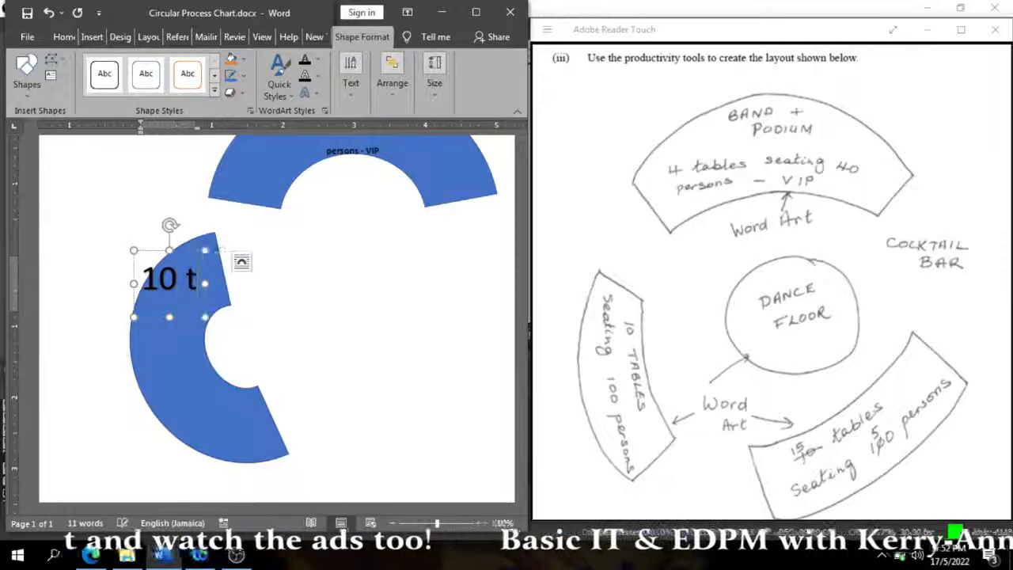
text(able)
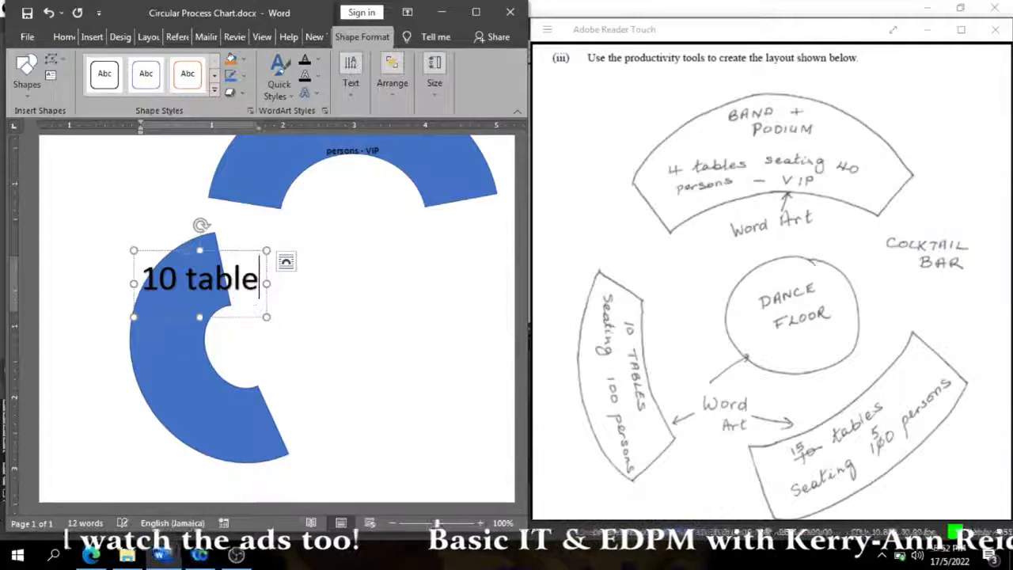
text(s seating)
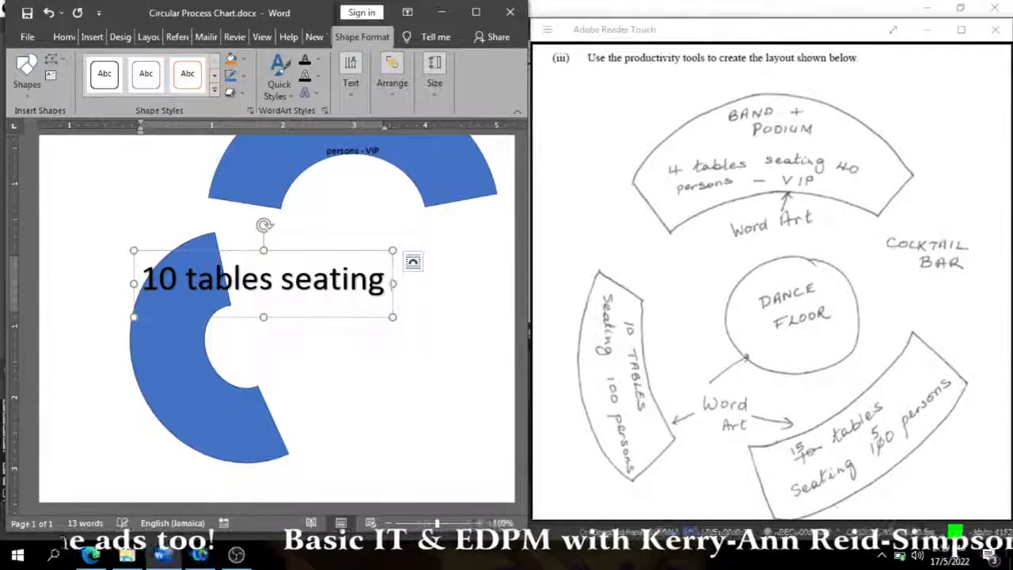
text( 100 persons)
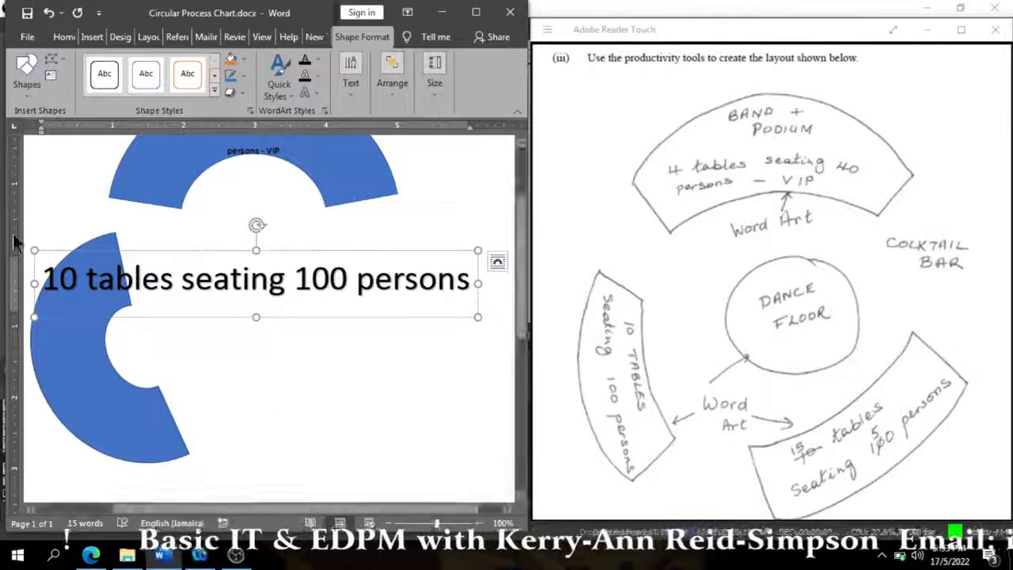
click(180, 283)
key(Return)
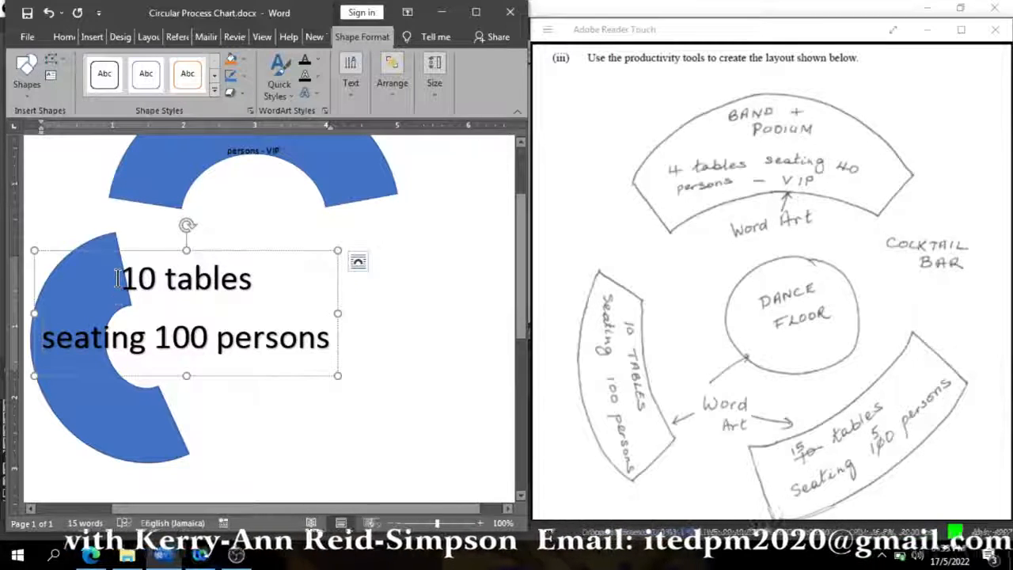
- Set both WordArt lines to 12 pt and turn the label a quarter turn clockwise, placing it within the left arc's band
drag(117, 278, 311, 356)
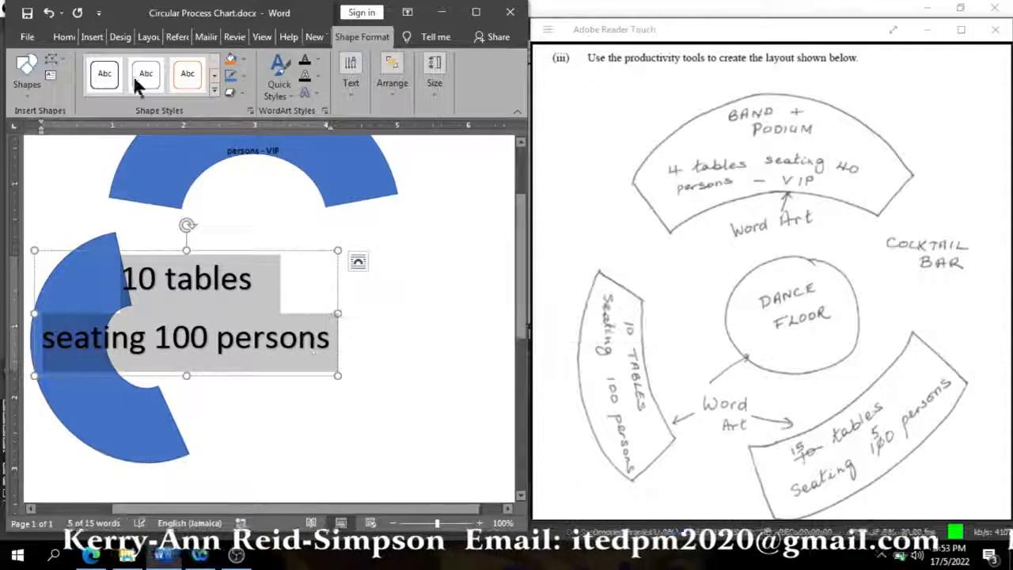
click(64, 37)
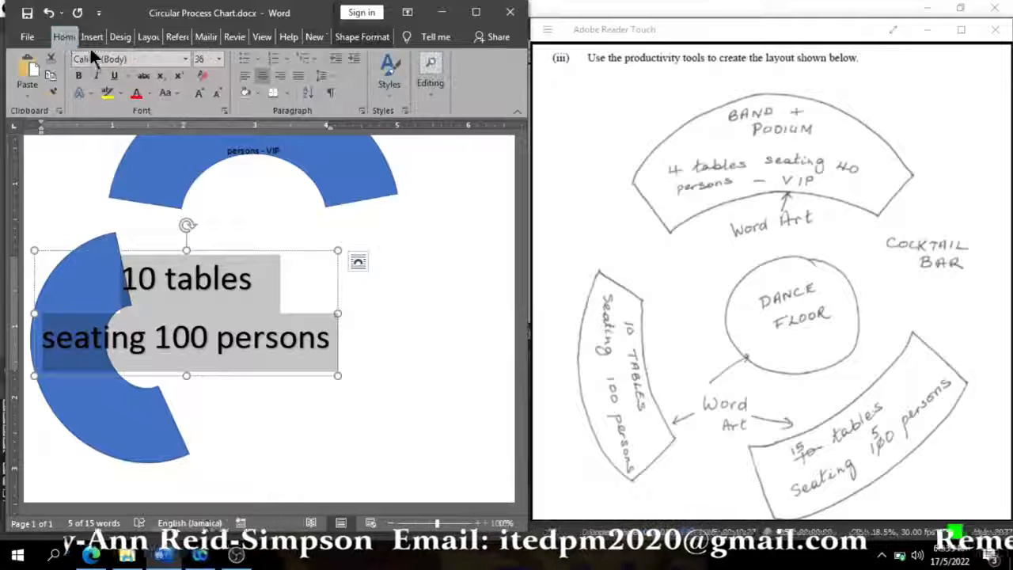
click(219, 59)
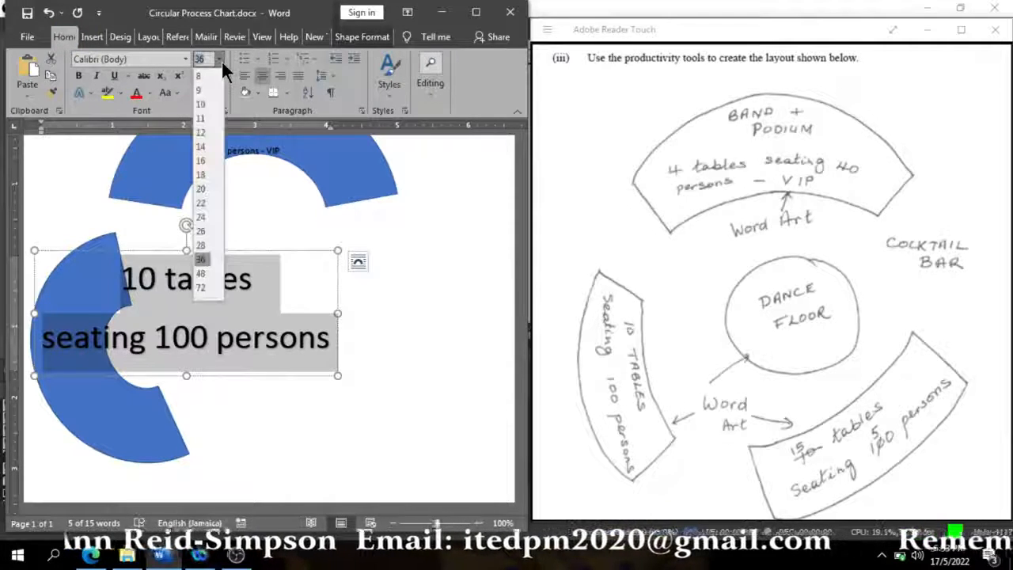
click(201, 132)
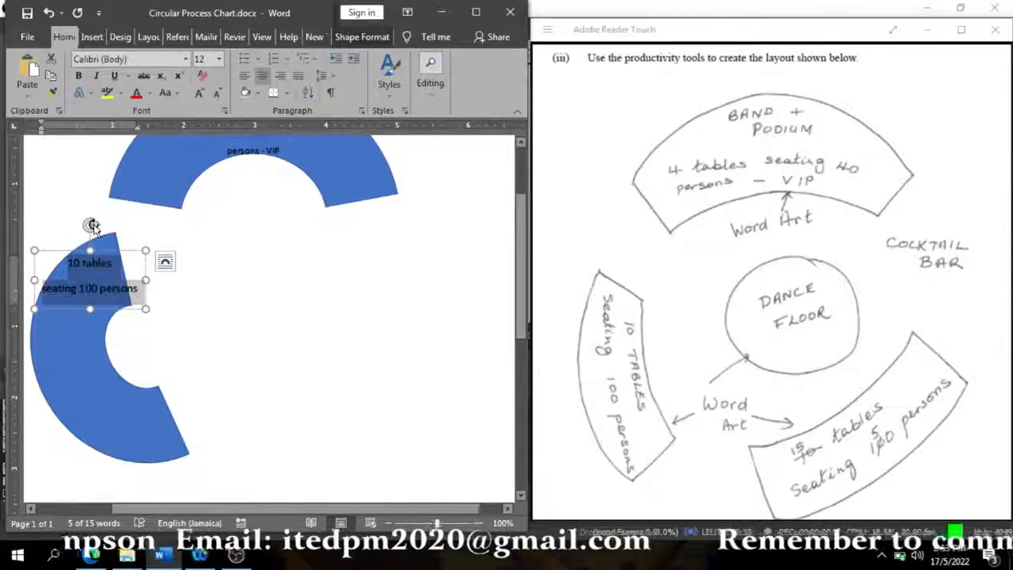
drag(92, 226, 120, 287)
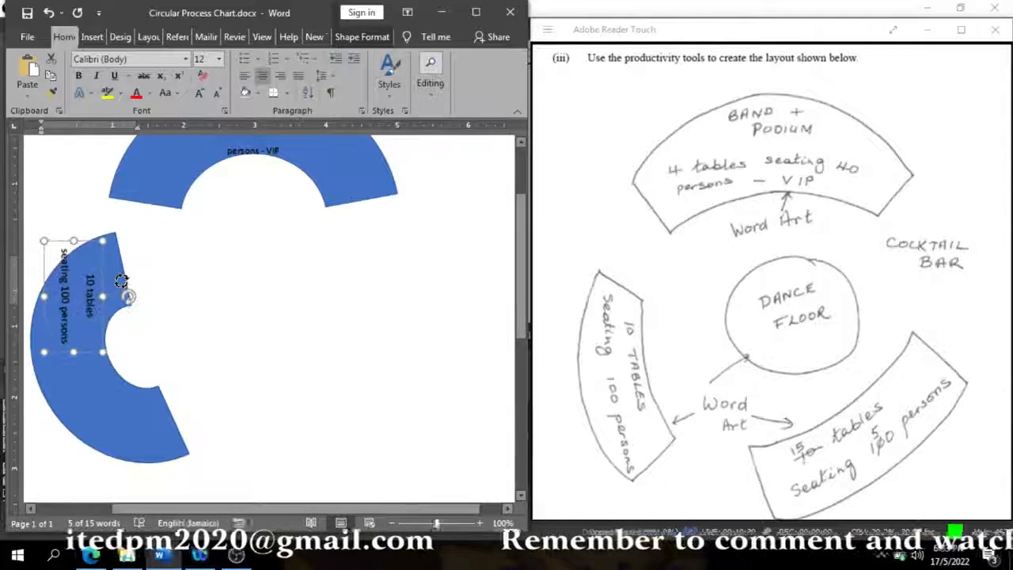
drag(92, 241, 95, 297)
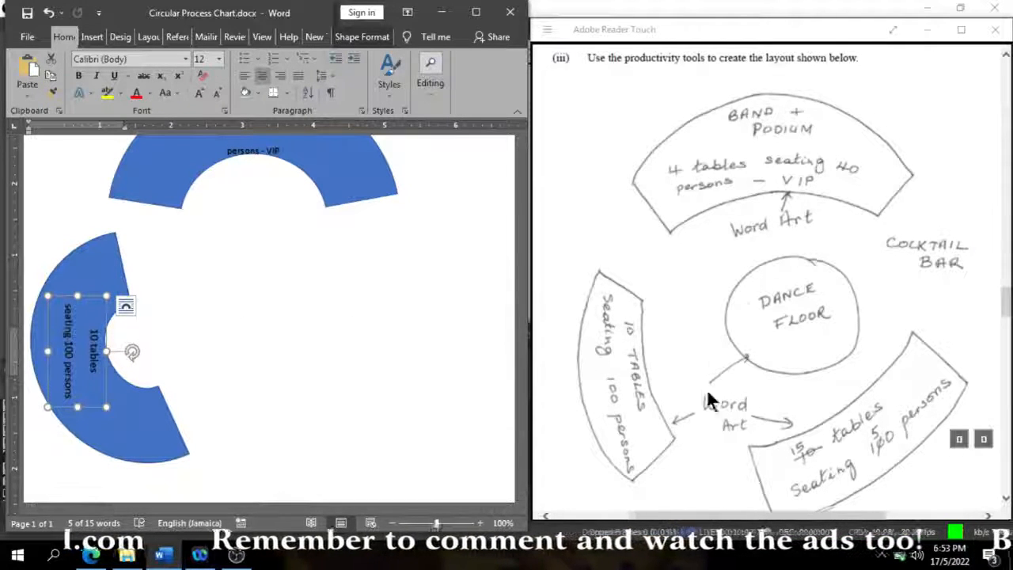
- Change the word "tables" in the left arc's label to uppercase
click(93, 366)
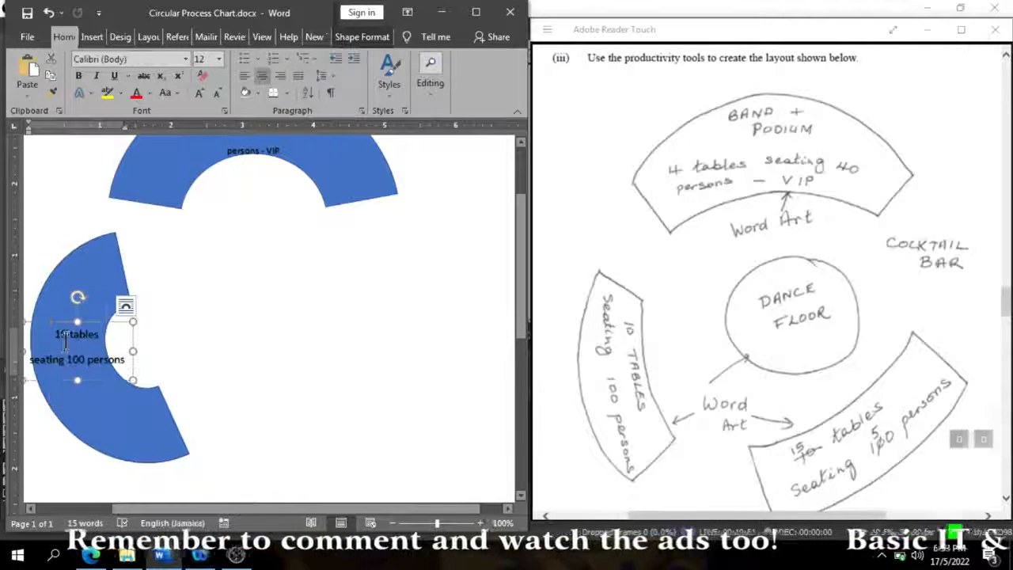
drag(67, 336, 107, 336)
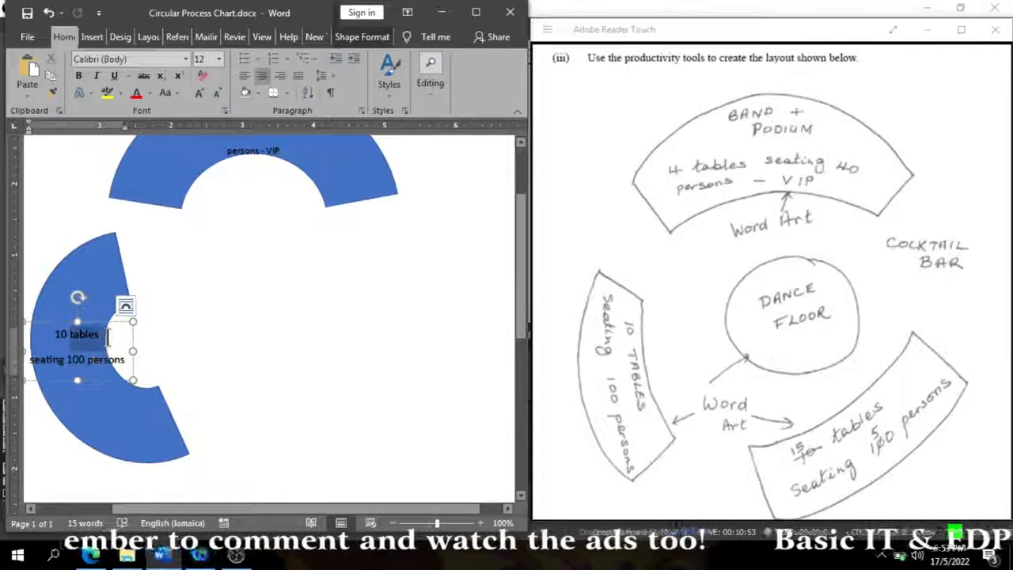
click(176, 93)
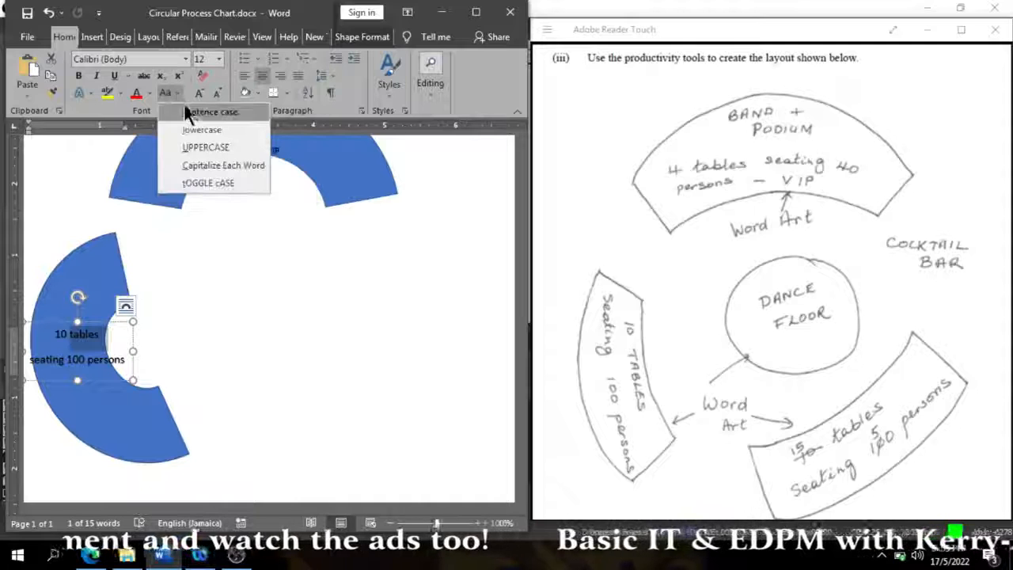
click(206, 148)
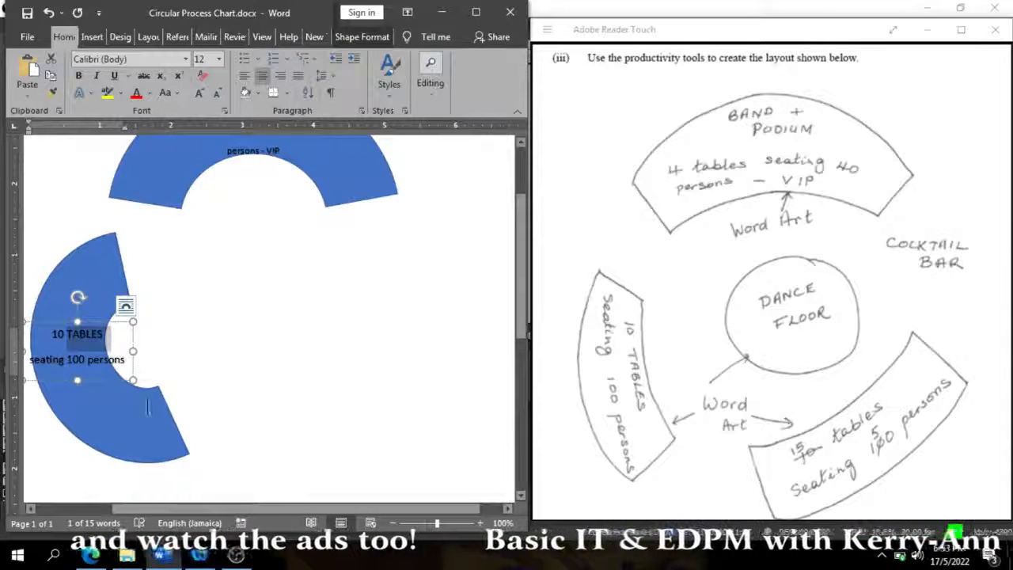
click(432, 362)
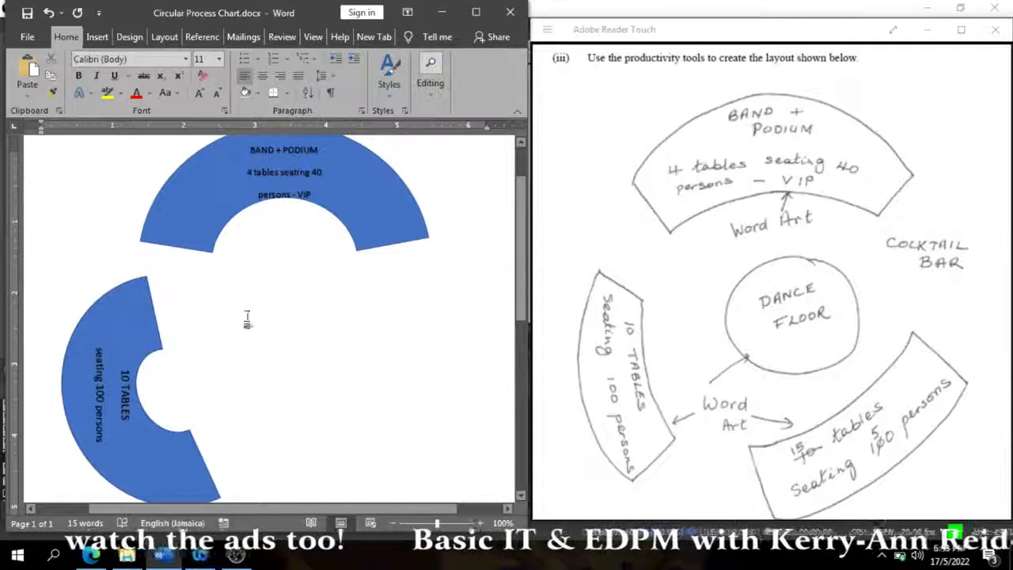
- Copy the left block arc without its label, paste it, and move the duplicate to the opposite side of the layout
right_click(122, 321)
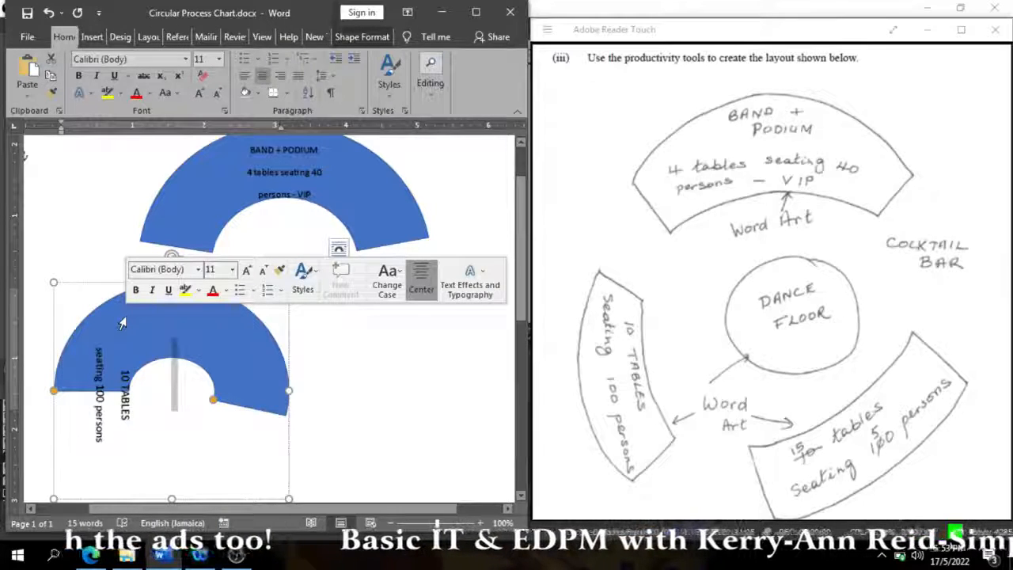
click(102, 284)
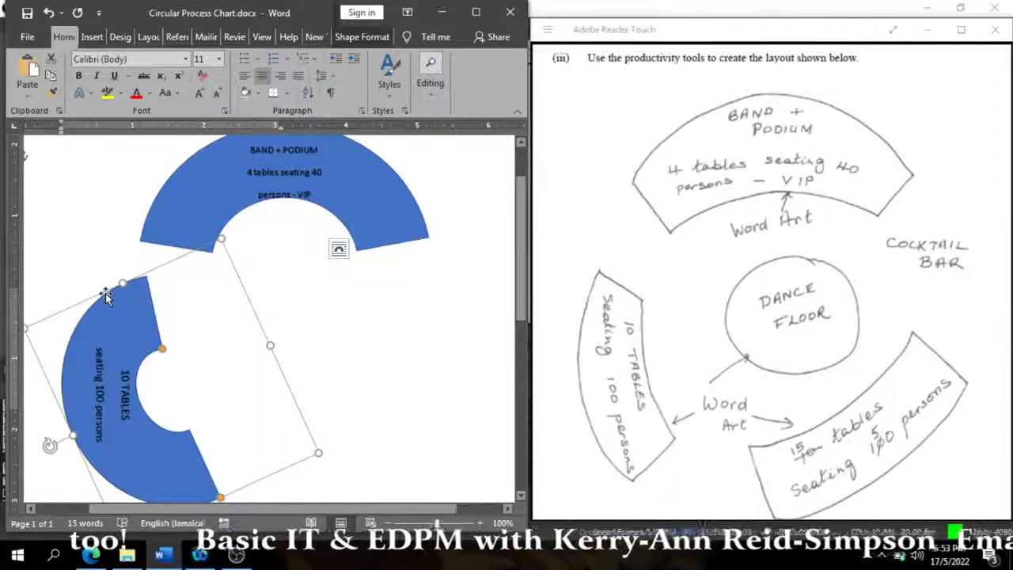
right_click(106, 295)
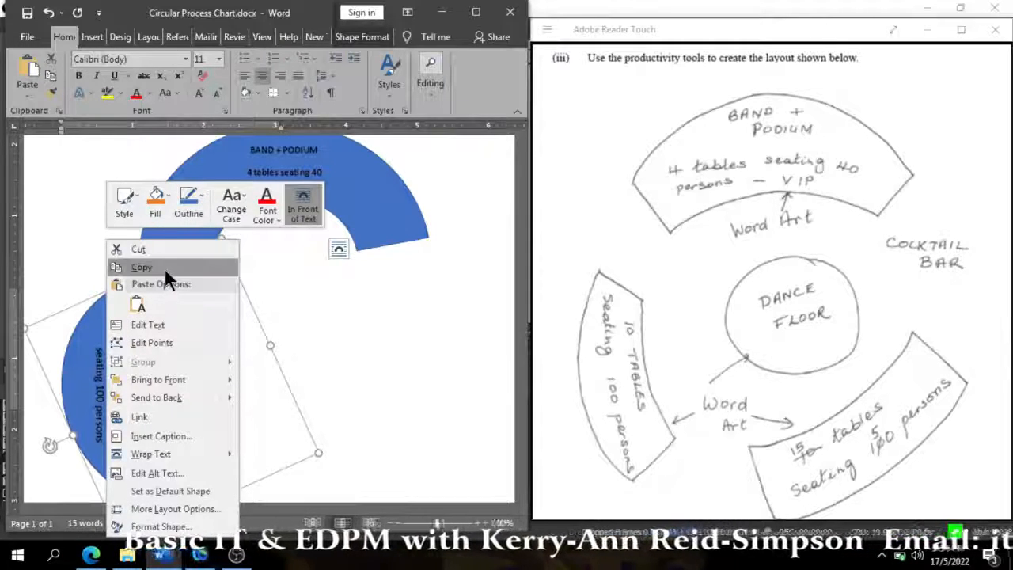
click(165, 269)
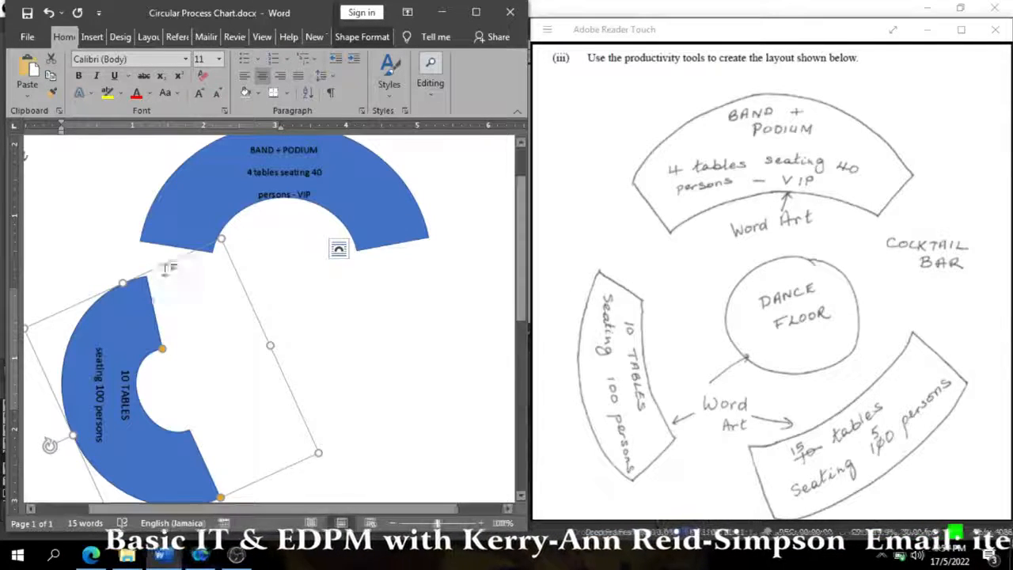
click(36, 63)
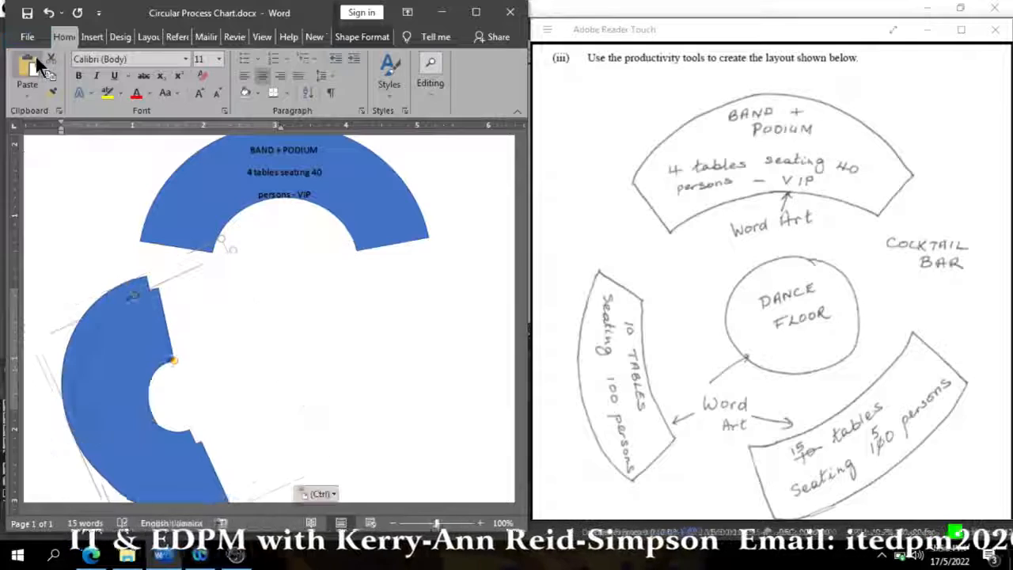
drag(133, 324, 352, 340)
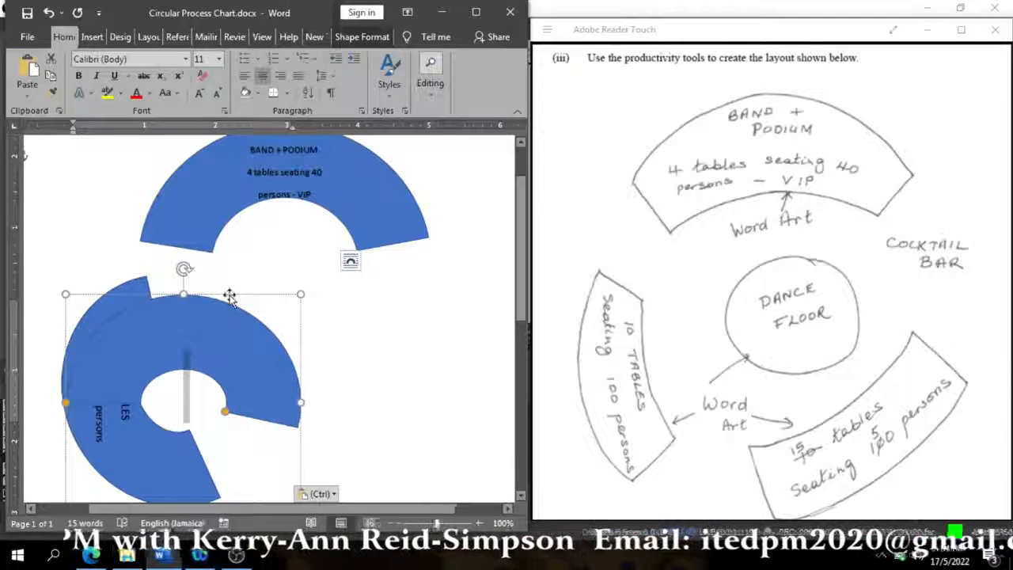
drag(229, 296, 449, 289)
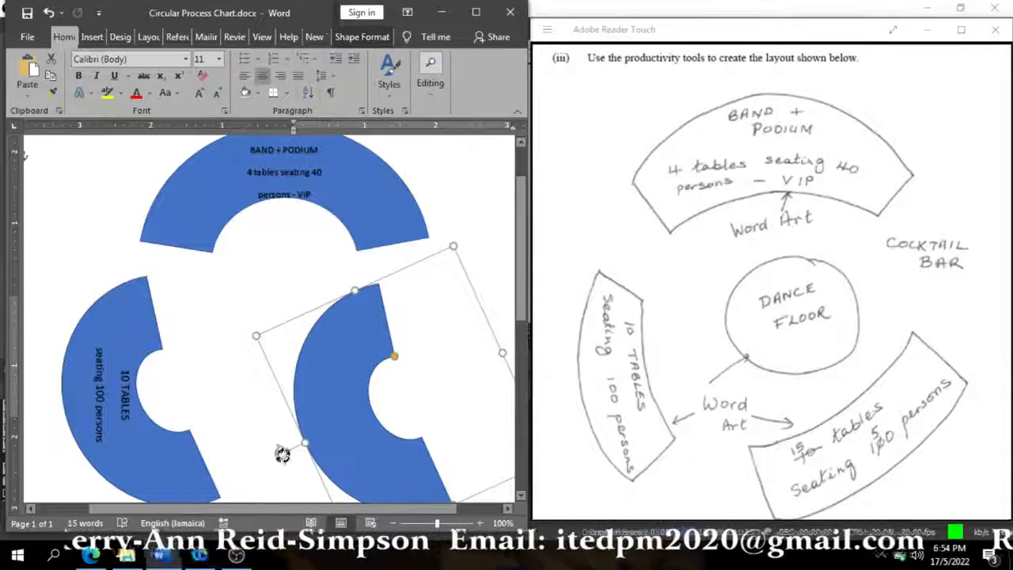
- Rotate the duplicated arc so it opens toward the upper left, and enlarge it slightly
drag(282, 454, 512, 411)
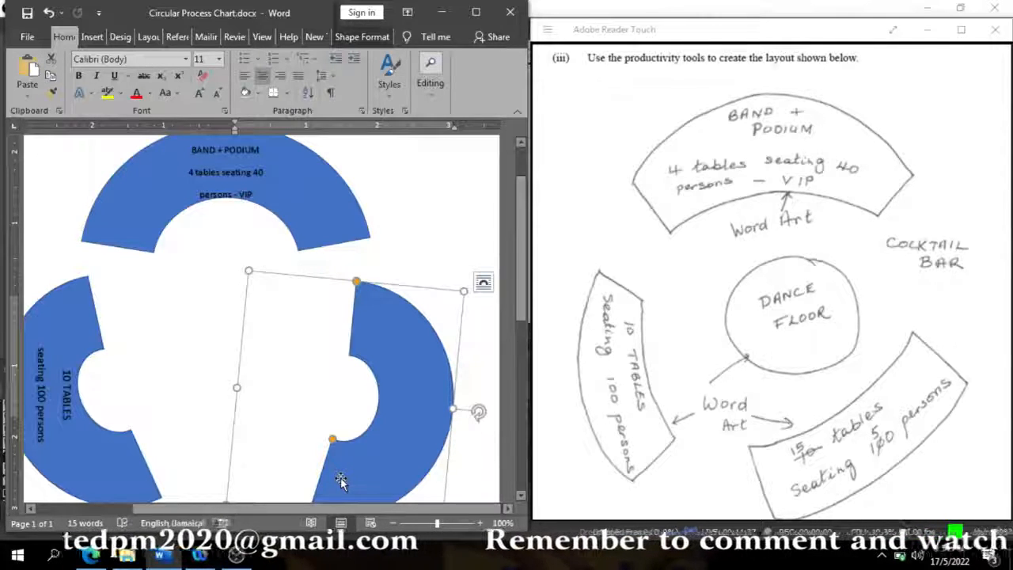
click(523, 495)
click(523, 495)
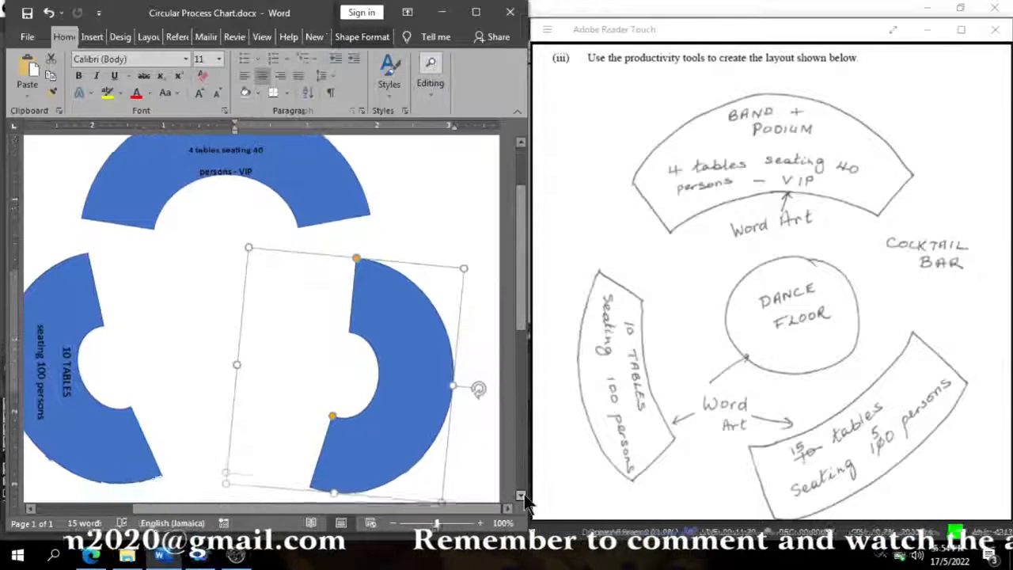
click(523, 494)
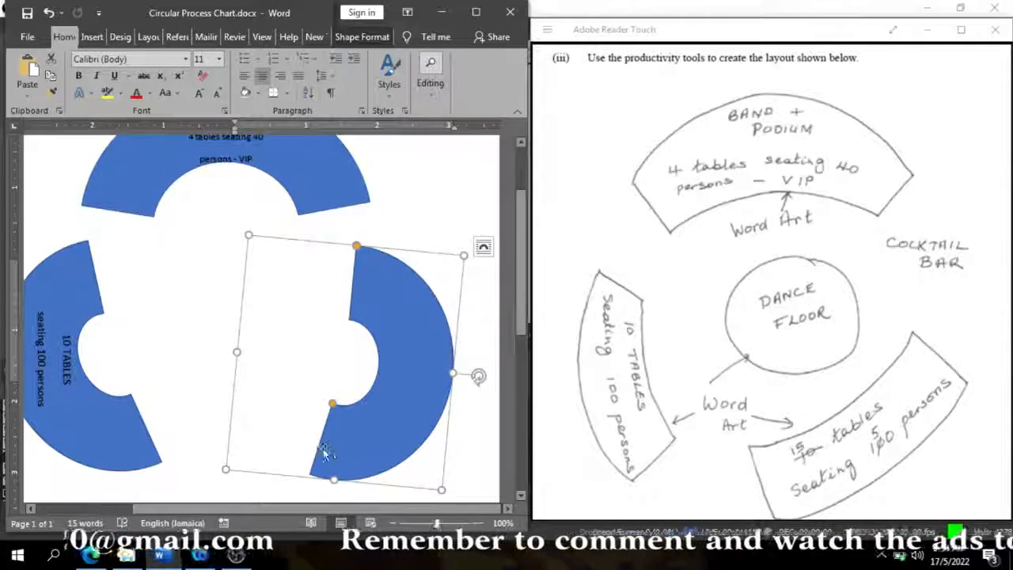
drag(223, 467, 217, 466)
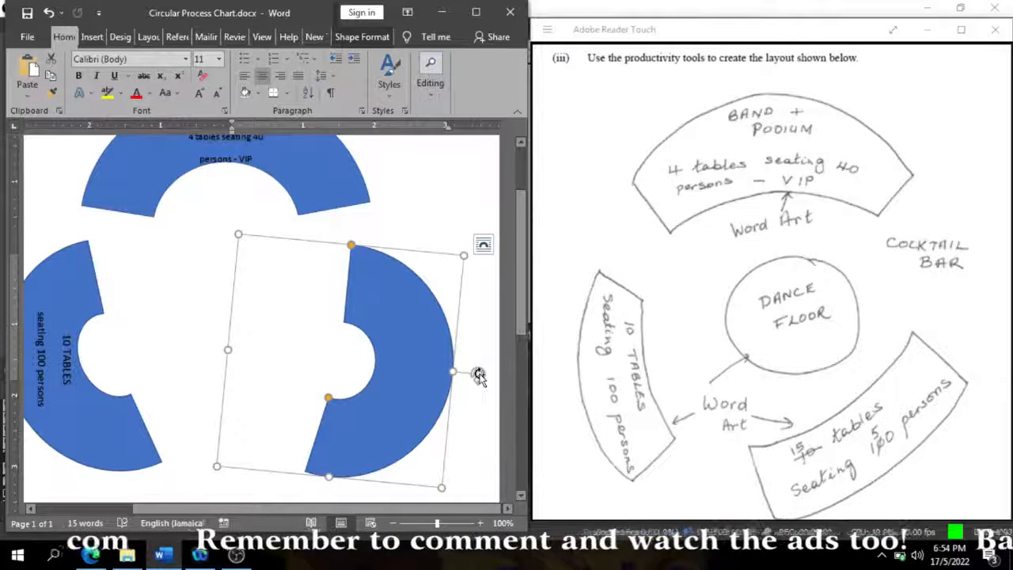
drag(477, 373, 479, 390)
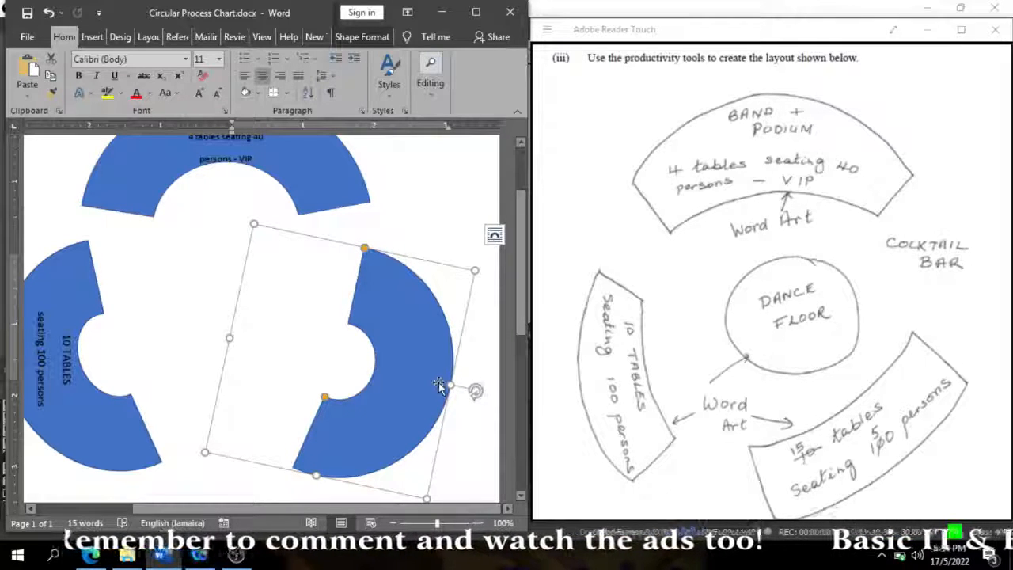
- Open the right block arc for text editing and centre its paragraph alignment
right_click(397, 394)
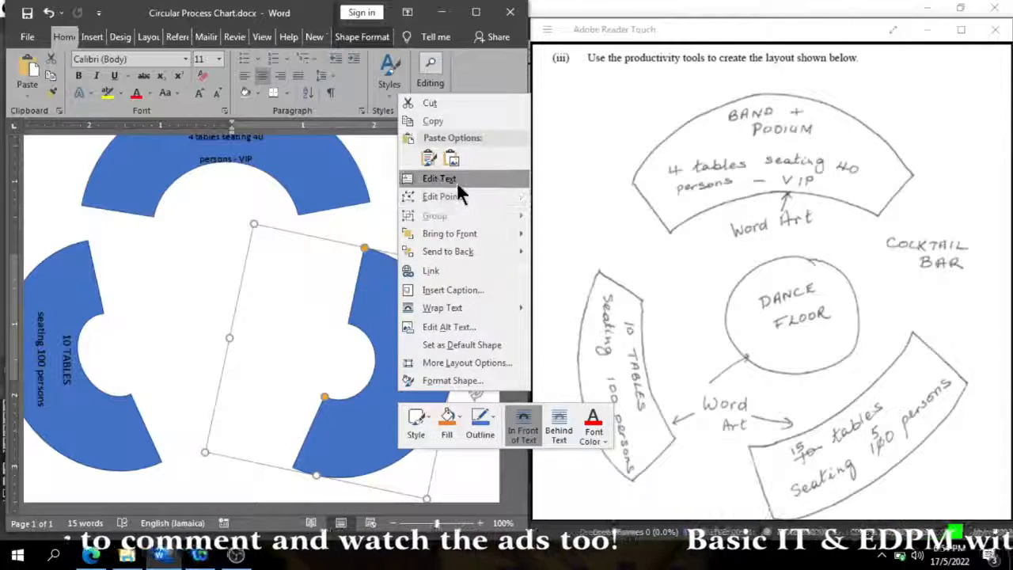
key(ctrl+z)
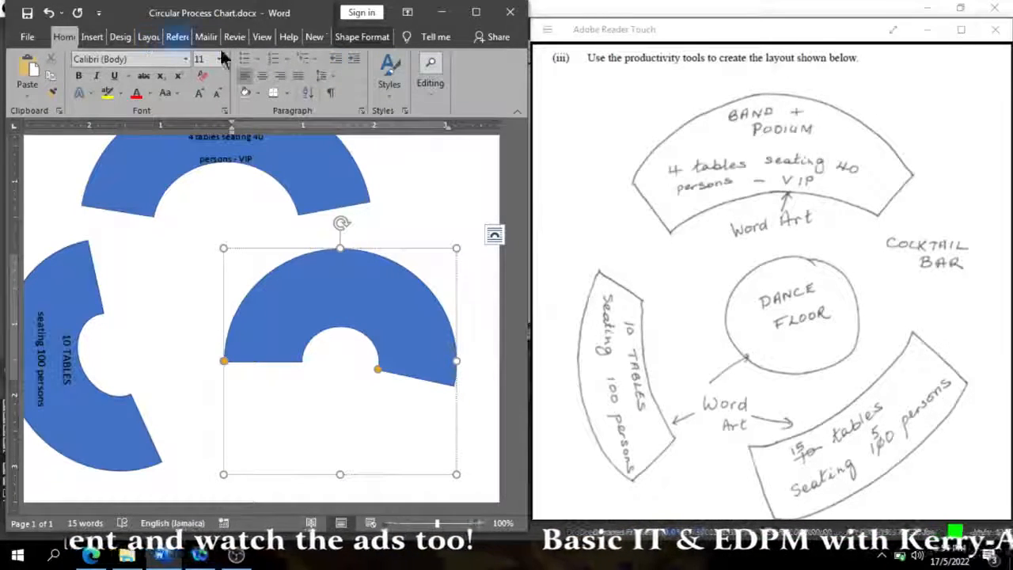
click(262, 75)
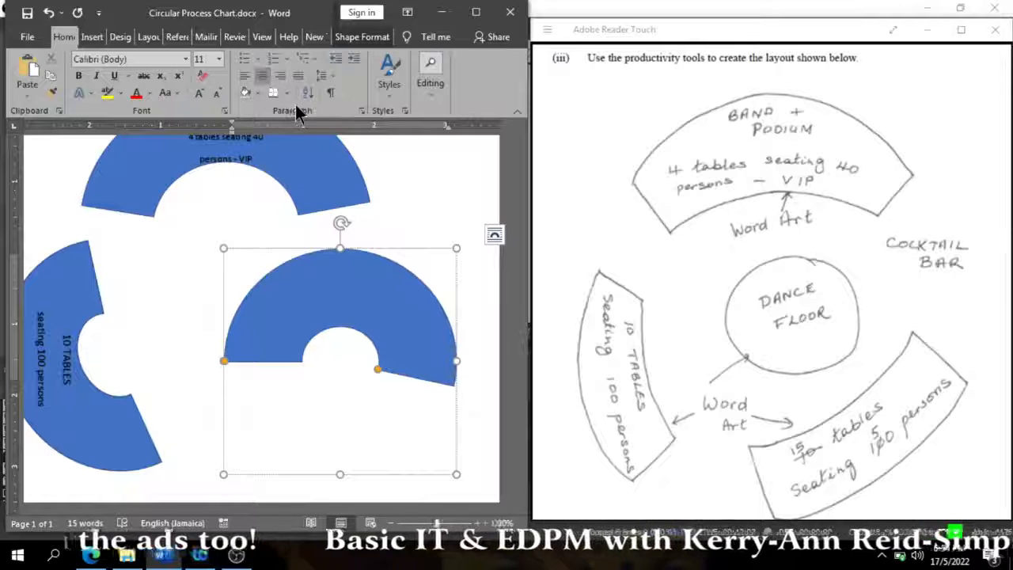
- Insert a WordArt object in the plain black fill style for the right arc's label
click(106, 40)
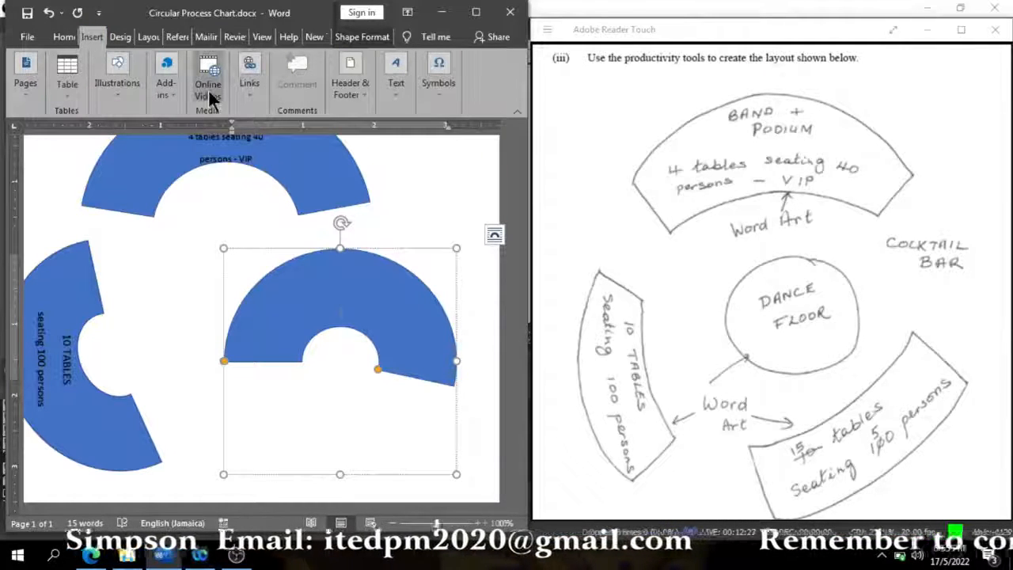
click(388, 93)
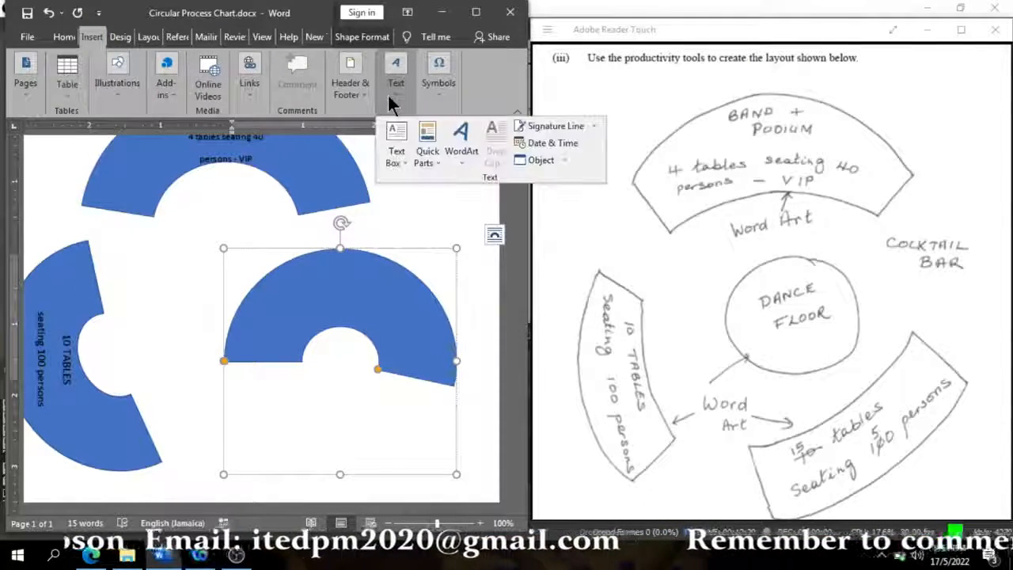
click(470, 147)
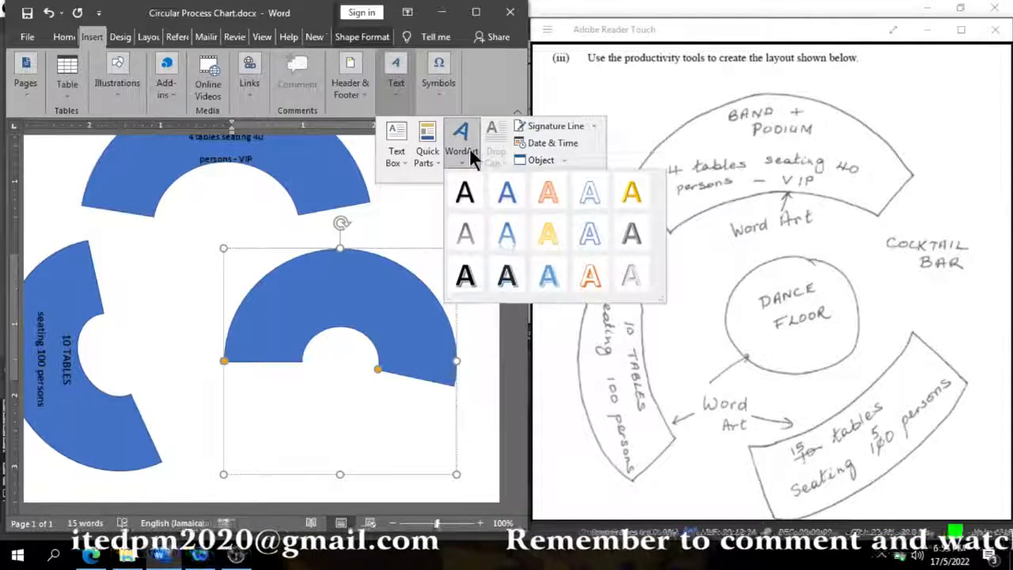
click(465, 194)
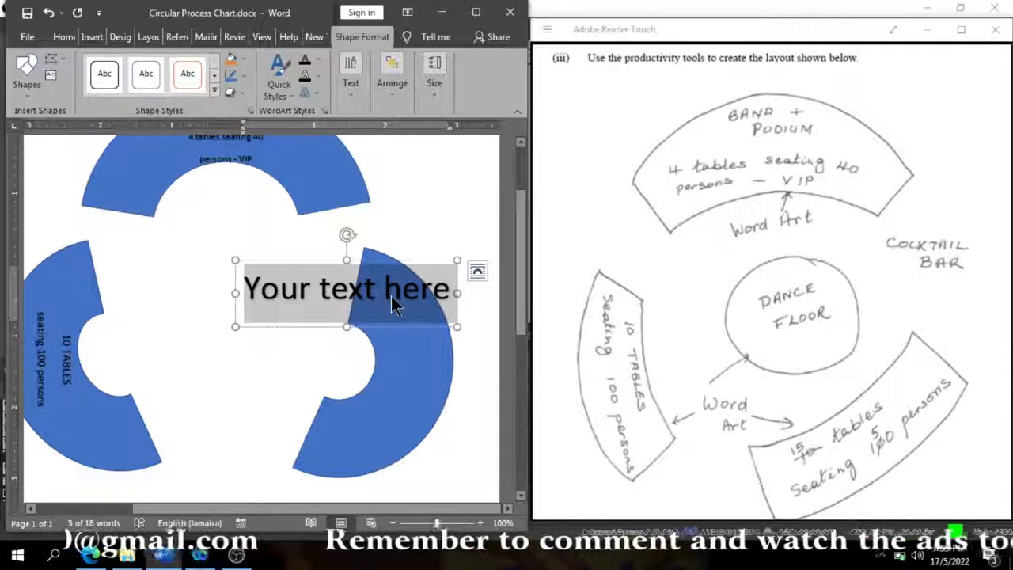
- Enter "15 tables" and "seating 150 persons" as two lines in the new WordArt
text(15)
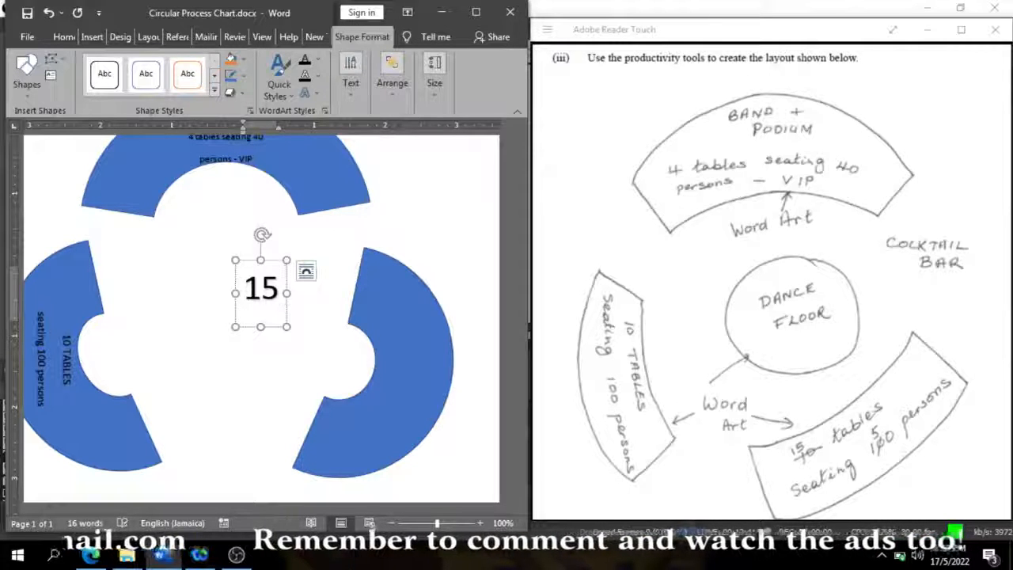
text( tables)
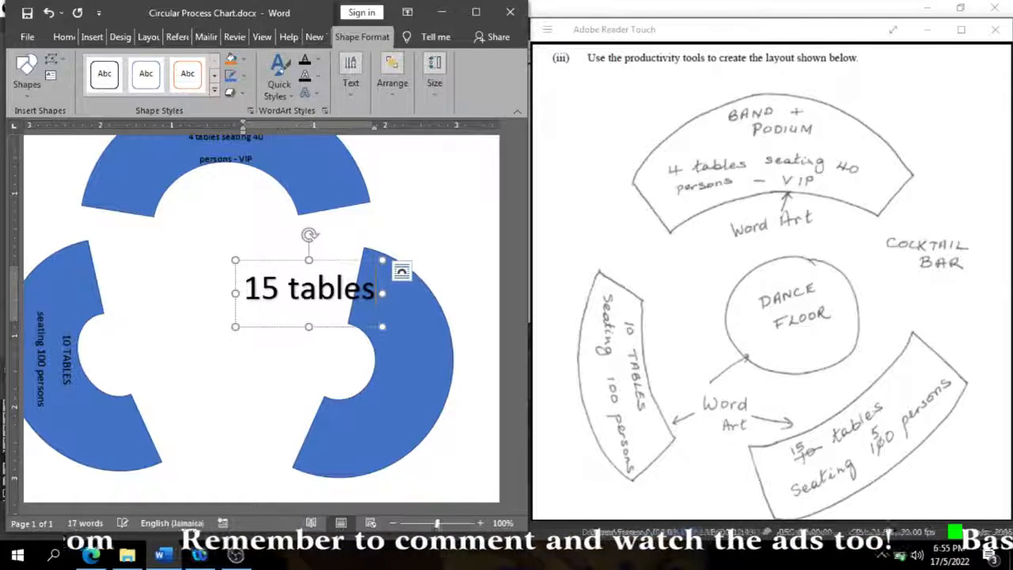
key(Return)
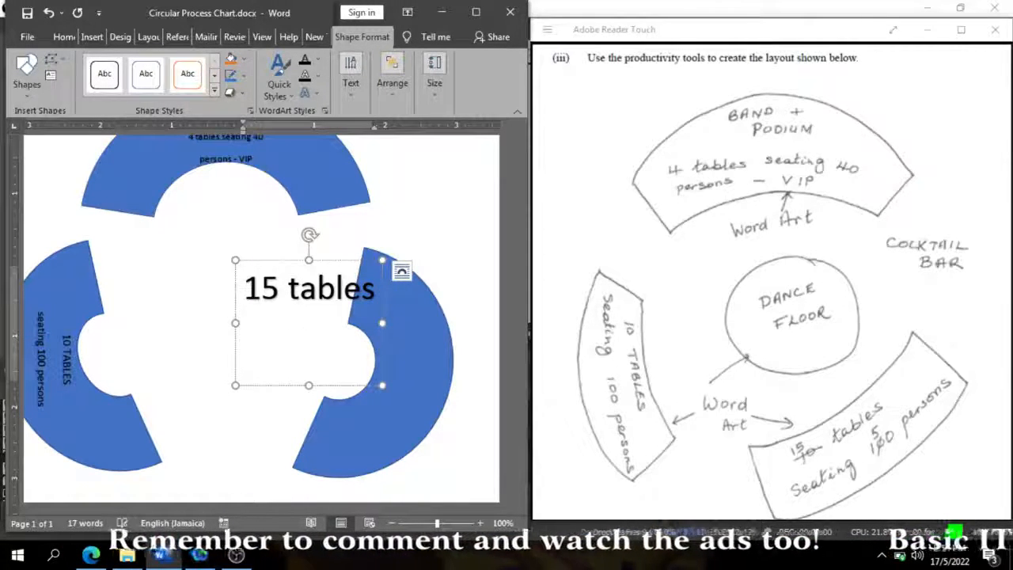
text(seating )
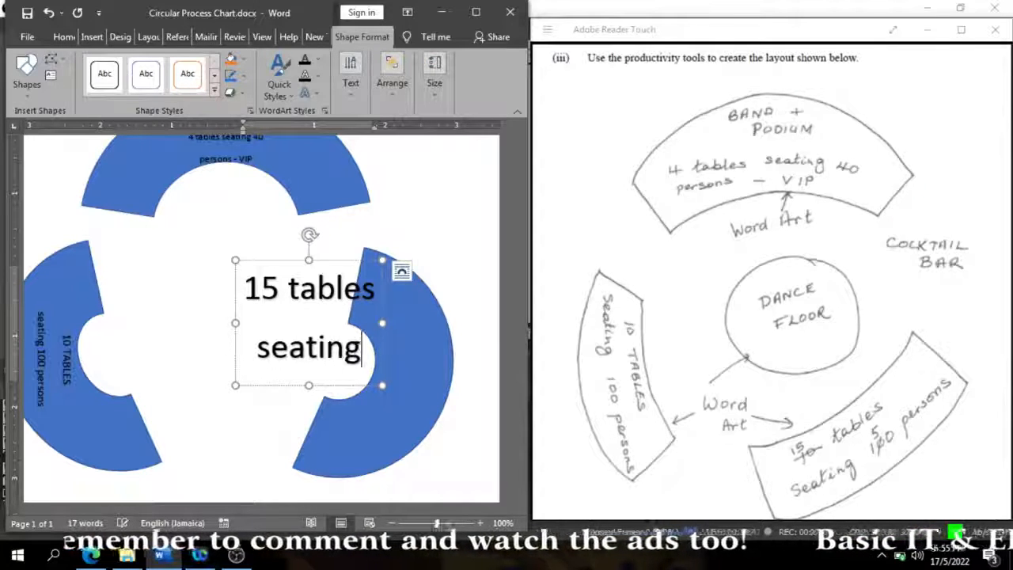
text(150)
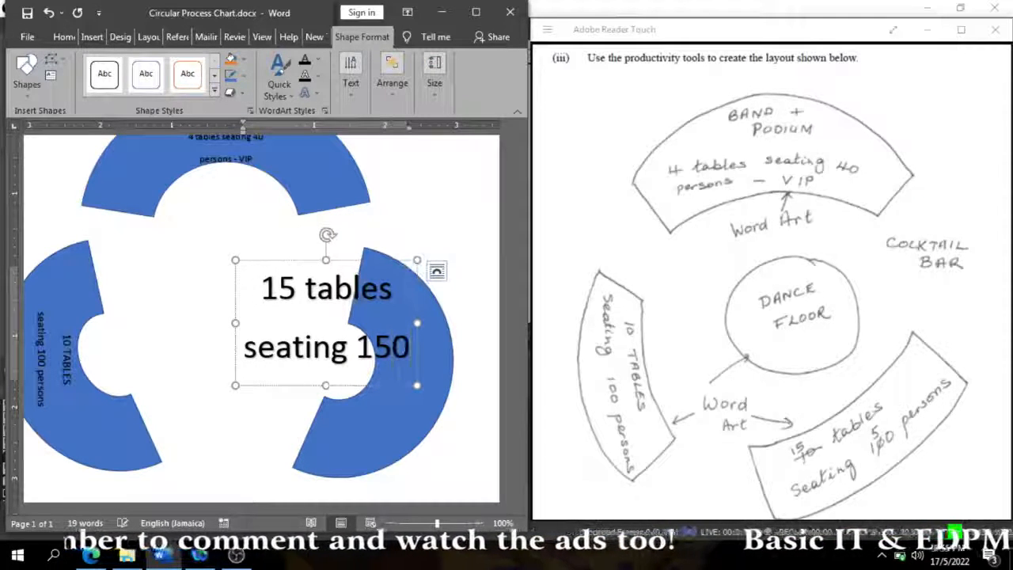
text( pw)
key(BackSpace)
text(e)
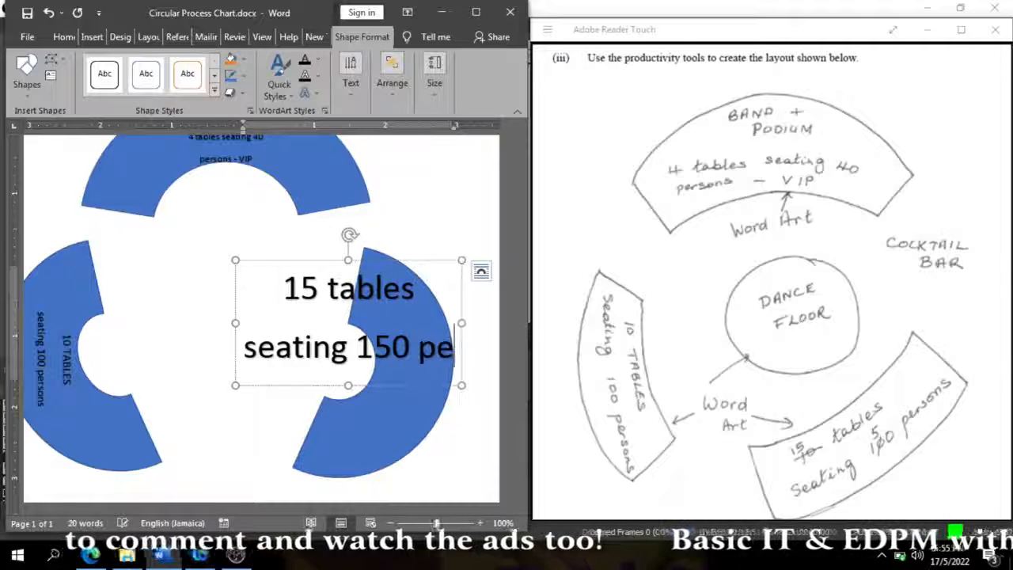
text(rsons)
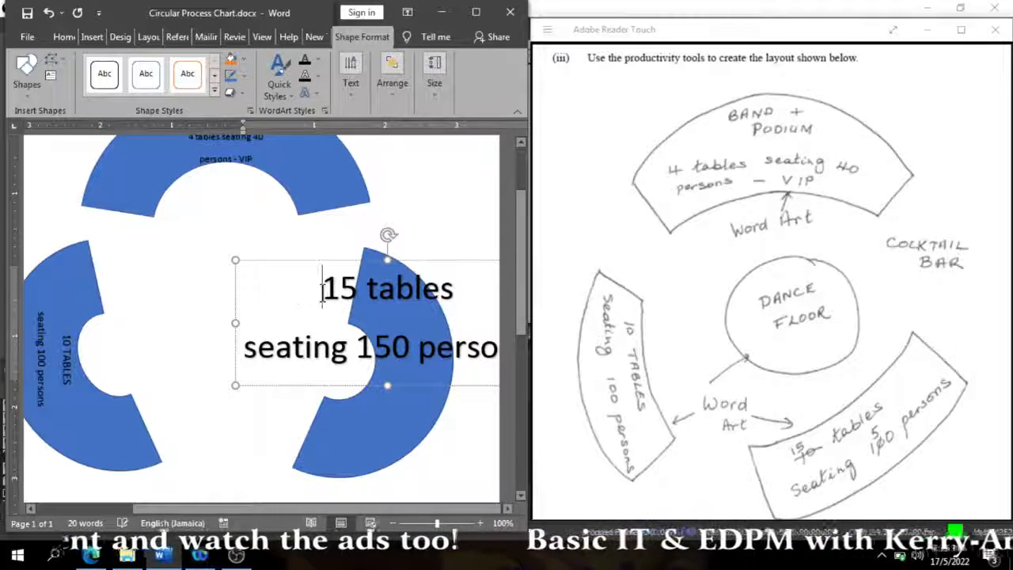
- Set both lines of the "15 tables seating 150 persons" WordArt to 14 pt
key(ctrl+a)
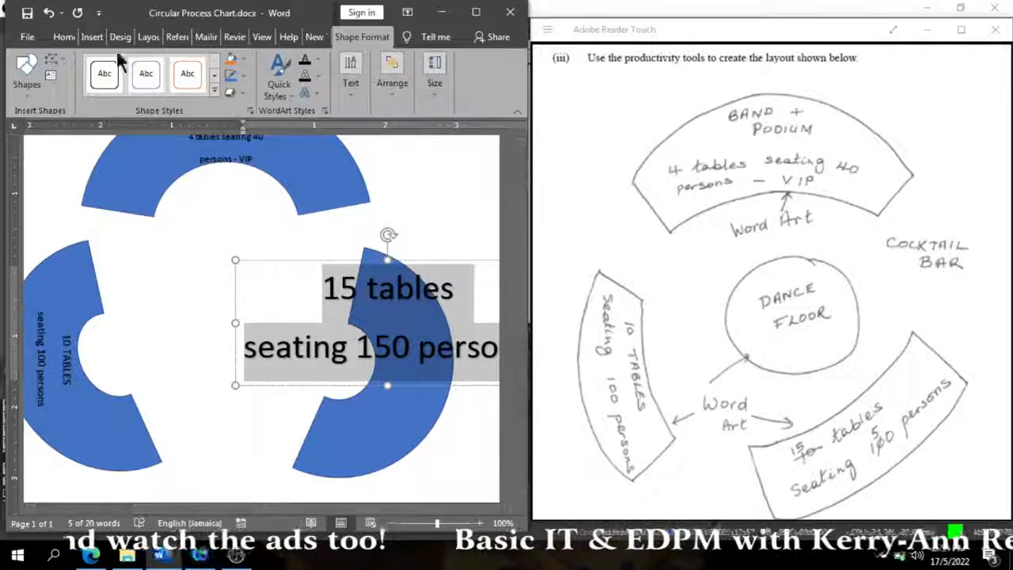
click(66, 37)
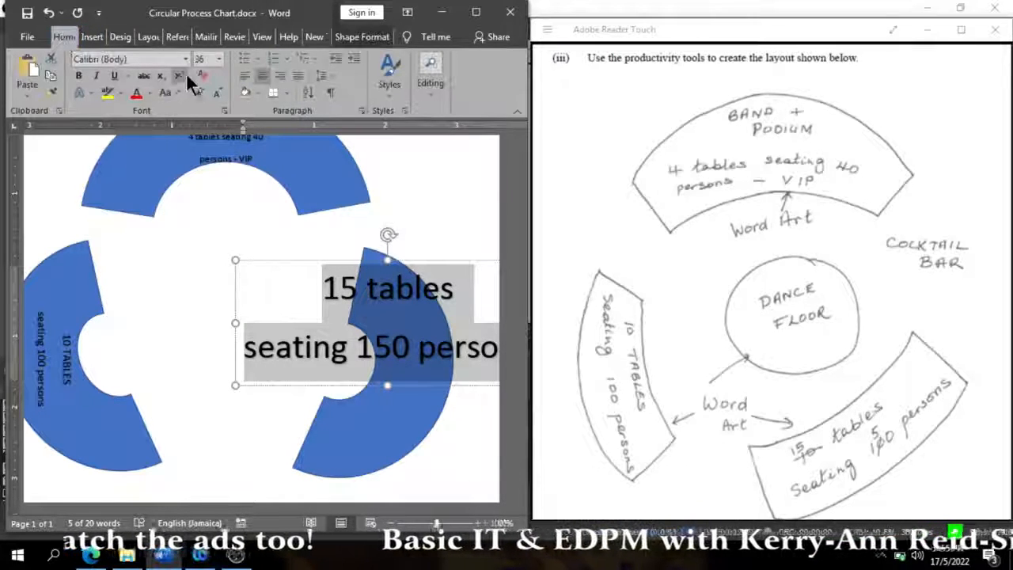
click(185, 59)
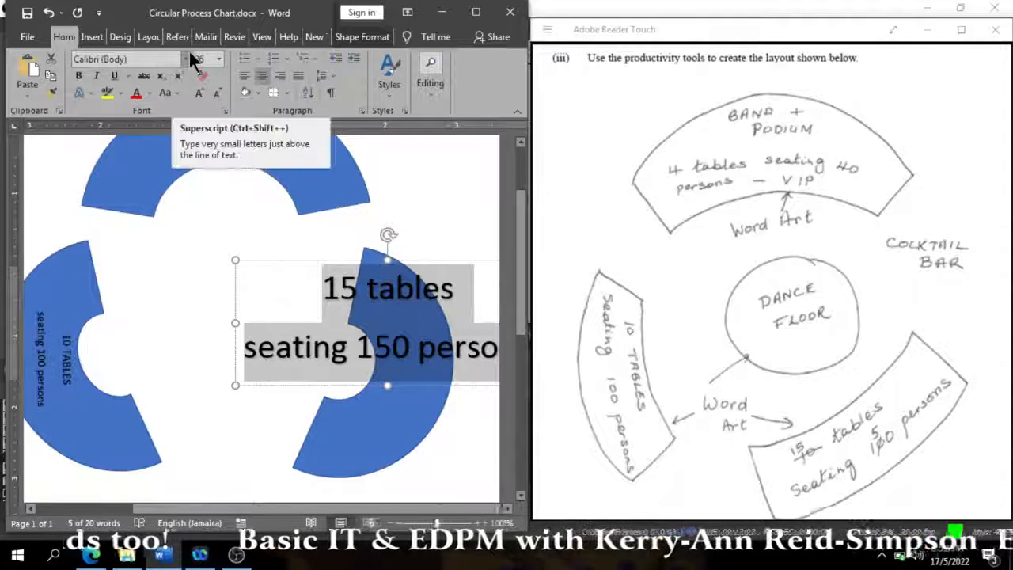
click(187, 59)
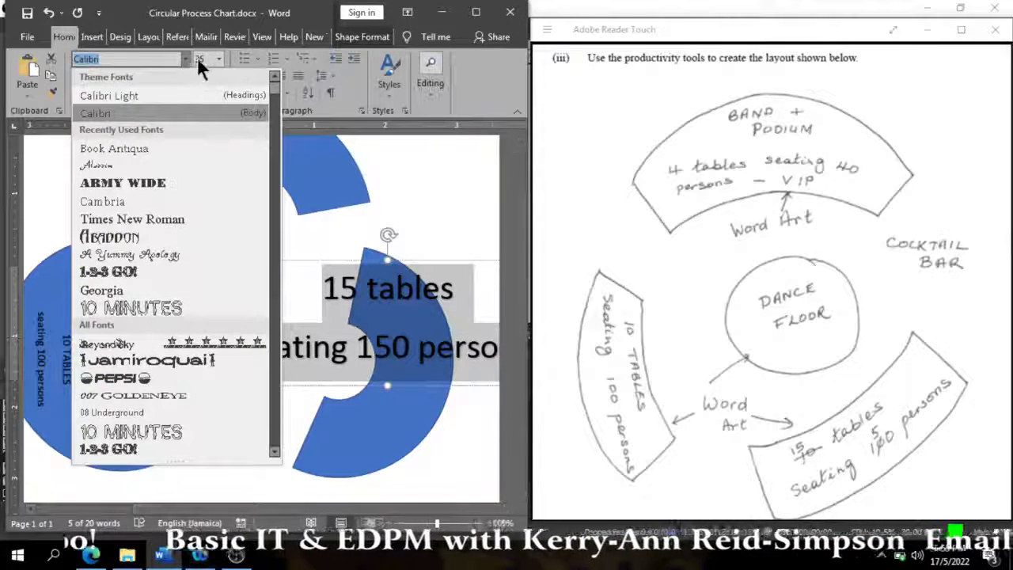
click(216, 59)
click(216, 60)
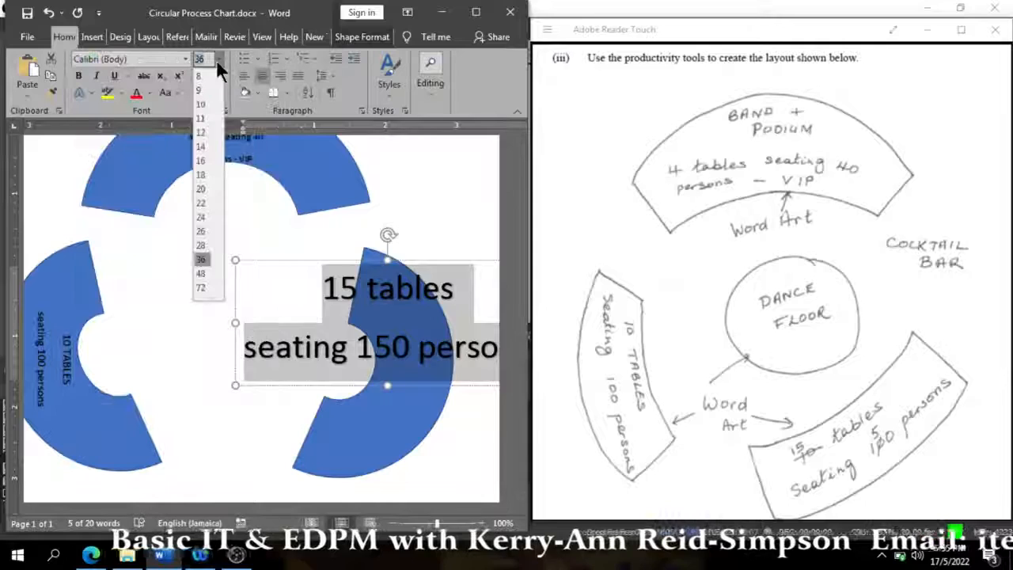
click(202, 146)
- Rotate the "15 tables" label counterclockwise so it reads steeply upward, and place it within the right arc's band
click(321, 261)
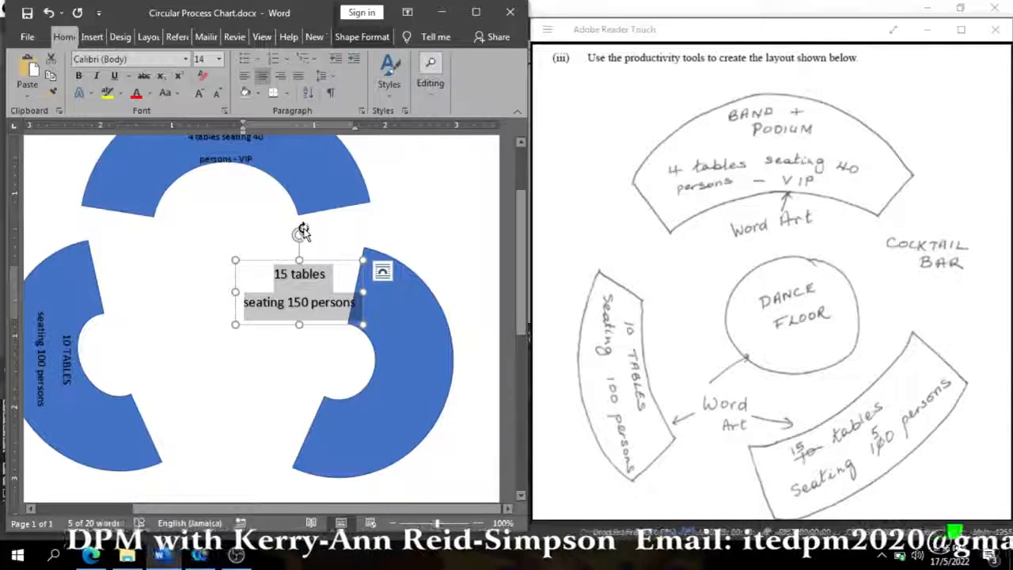
drag(300, 234, 409, 315)
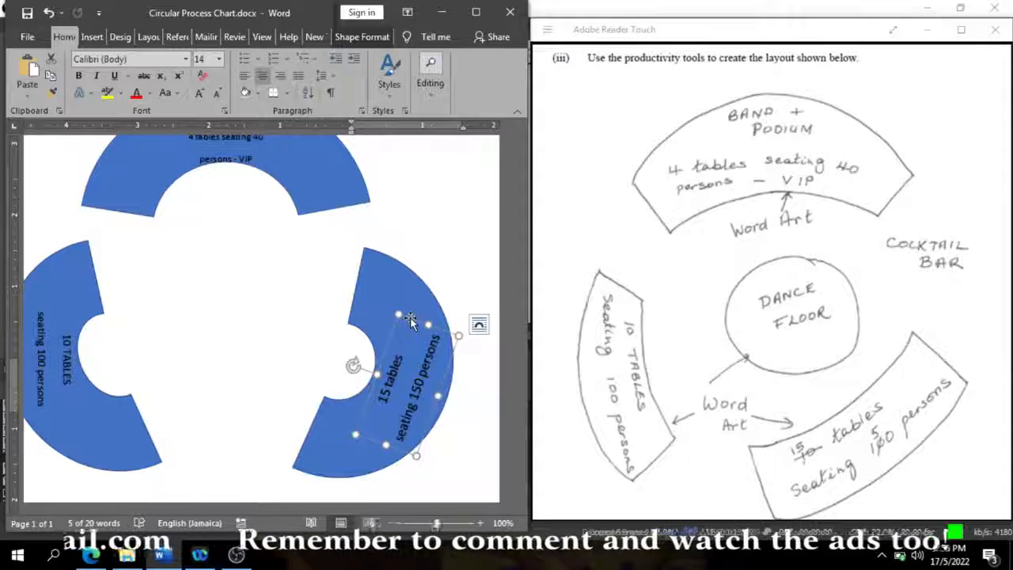
click(444, 464)
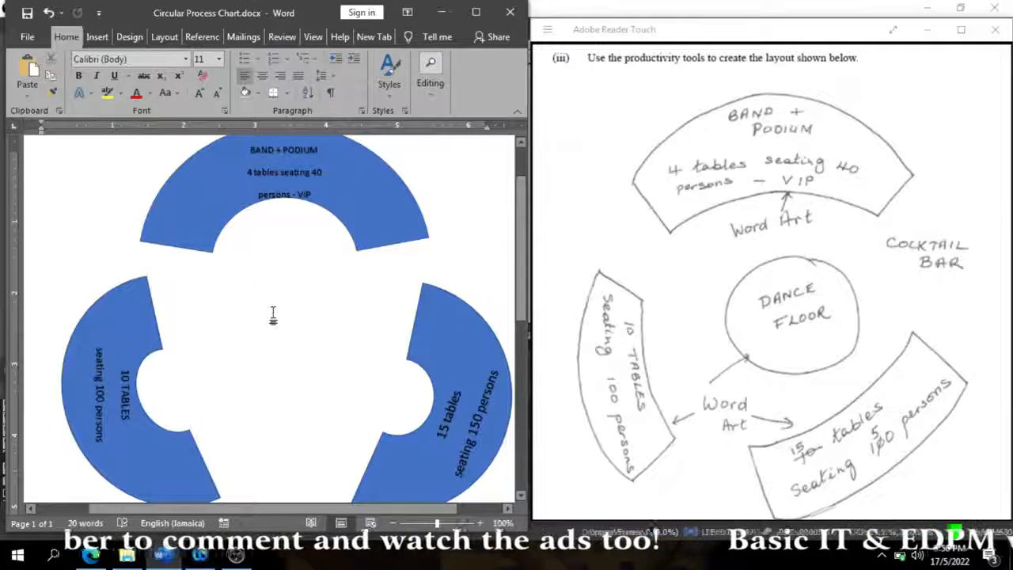
- Draw an oval for the dance floor in the space between the three arcs and shift it slightly left to centre it
click(93, 38)
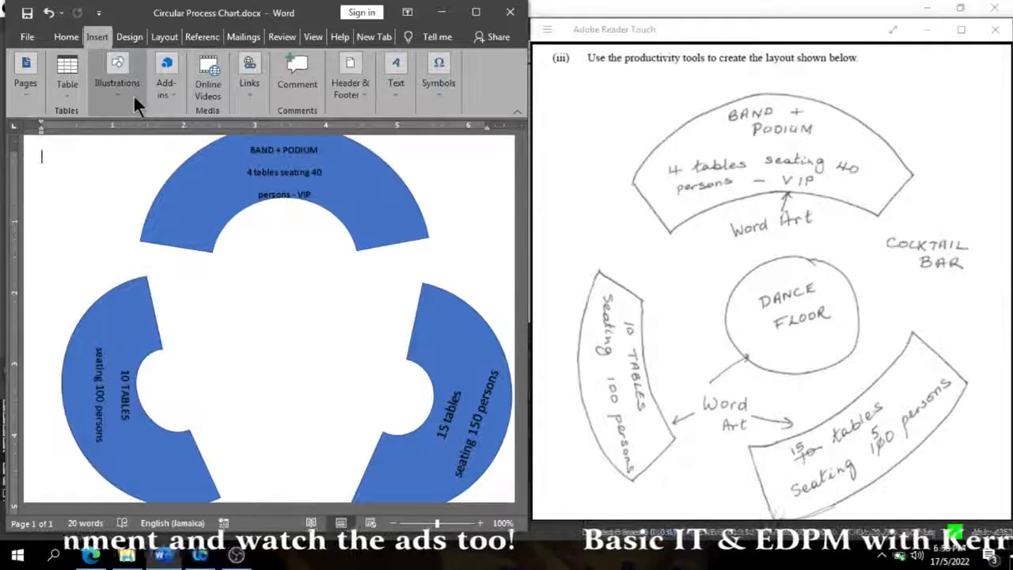
click(134, 96)
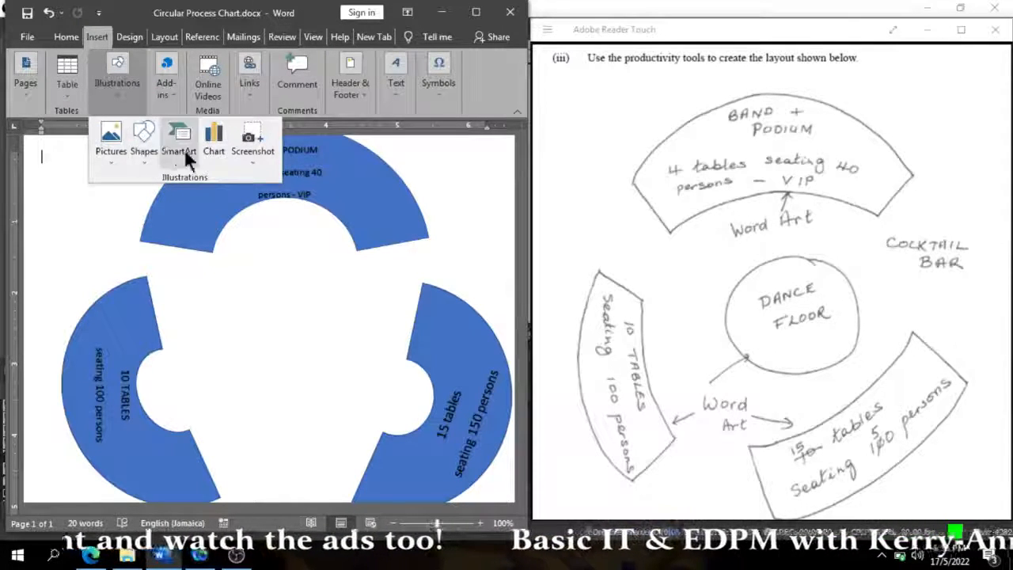
click(144, 140)
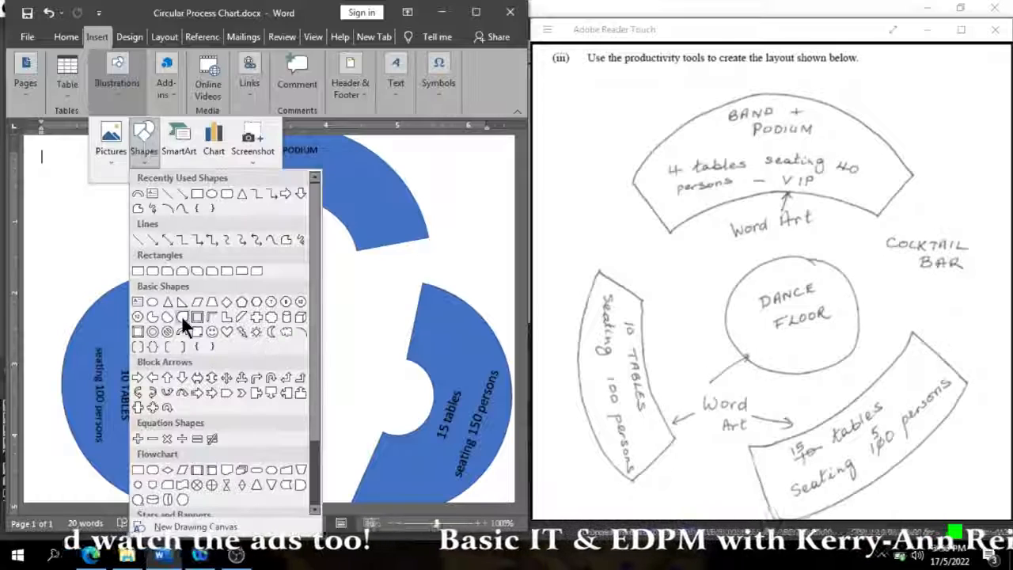
click(153, 301)
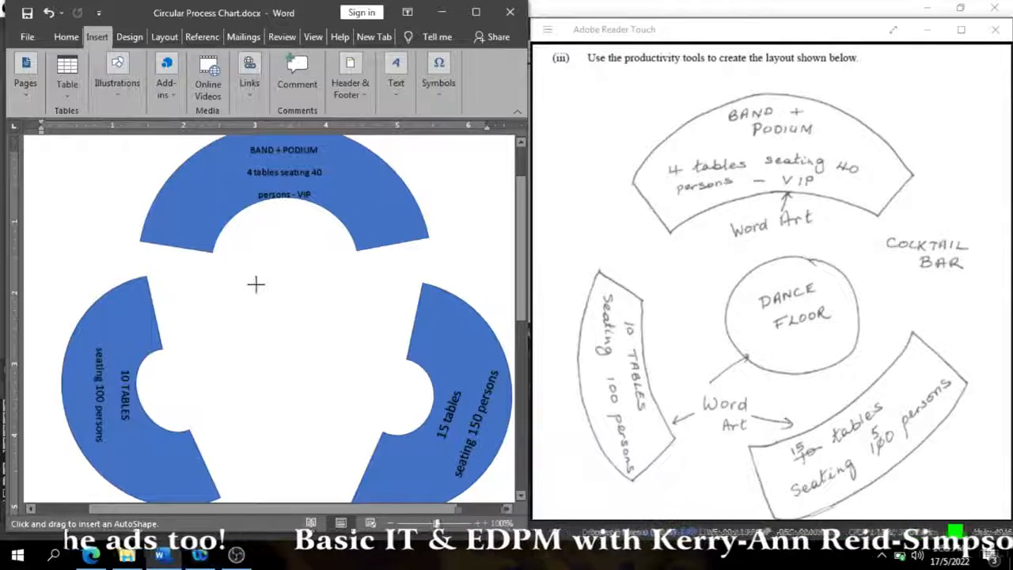
drag(255, 284, 345, 391)
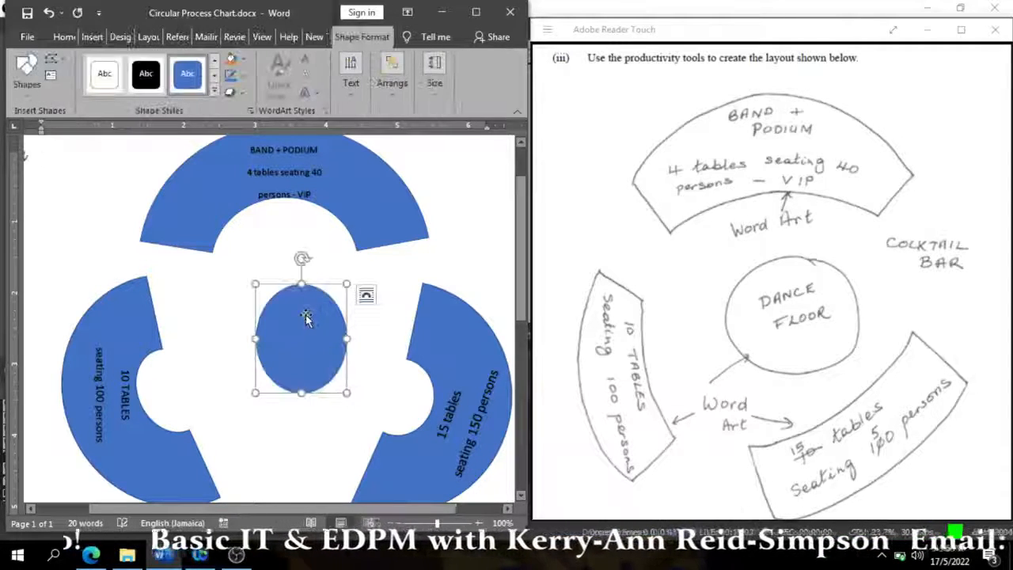
drag(307, 317, 292, 317)
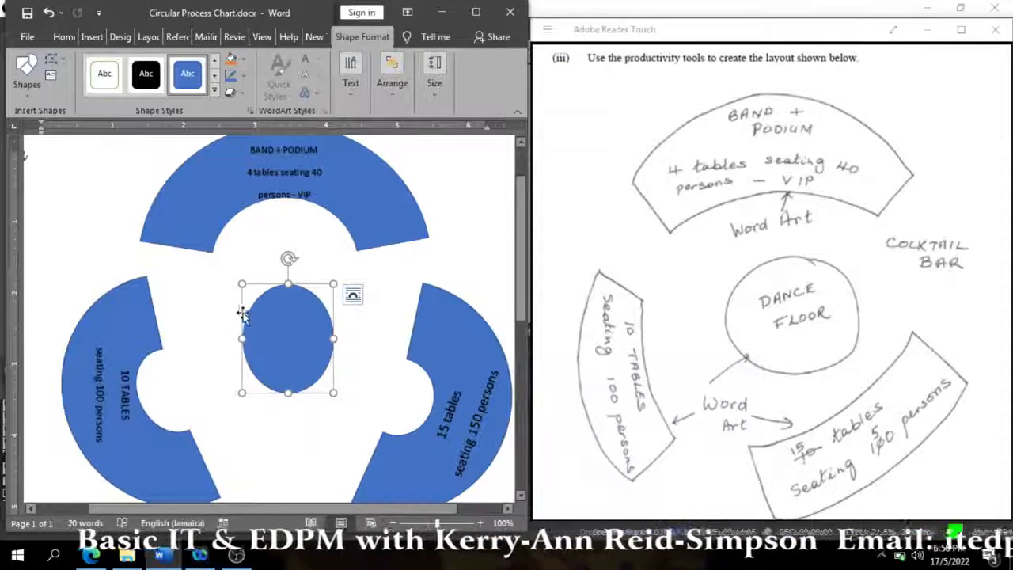